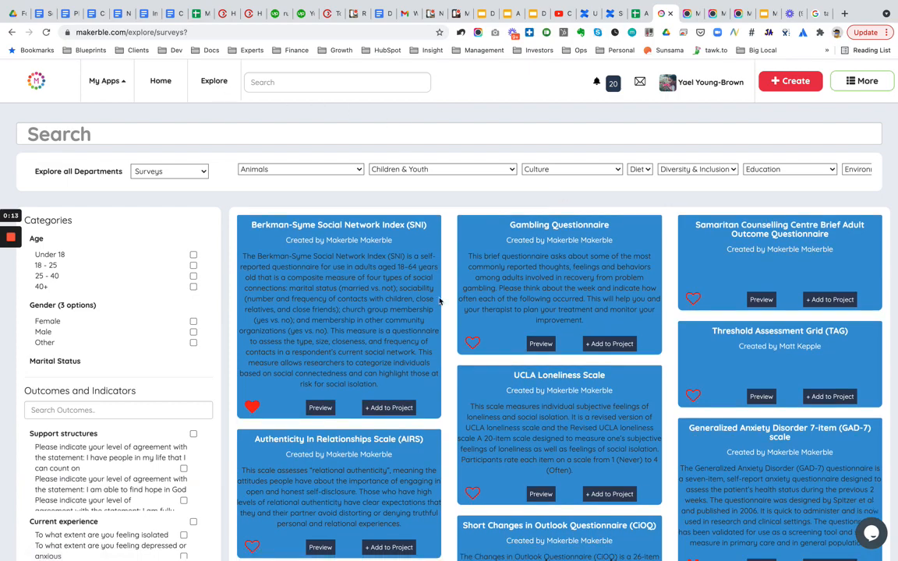
- Browse the survey library and review the questions of the Short Changes in Outlook Questionnaire (CiOQ)
scroll(439, 301, "down", 1)
scroll(444, 301, "down", 5)
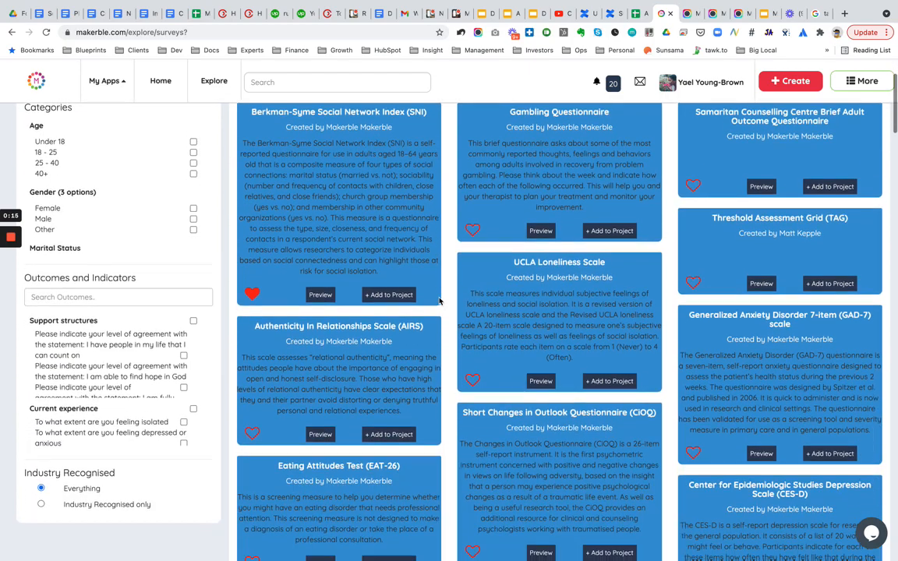
scroll(544, 325, "up", 6)
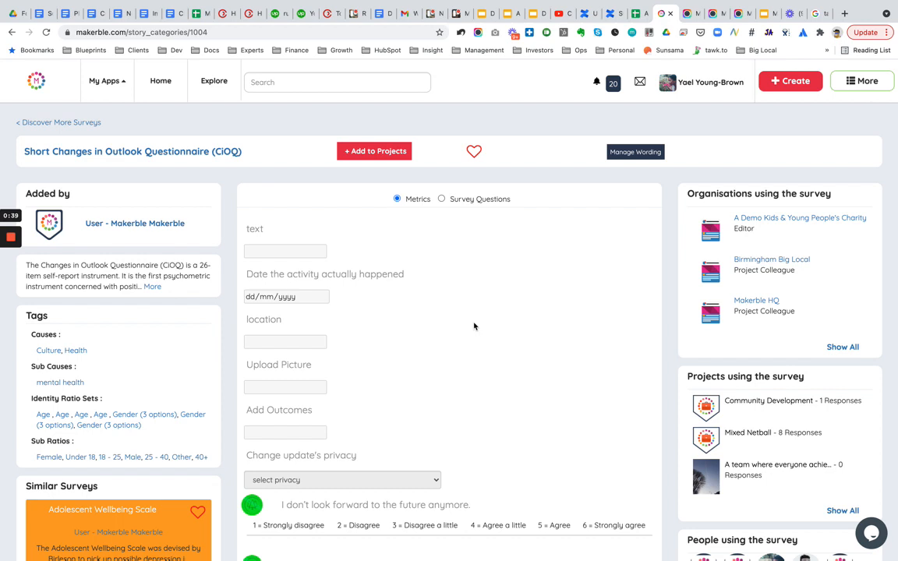
scroll(473, 326, "down", 1)
scroll(474, 326, "up", 1)
scroll(363, 361, "down", 7)
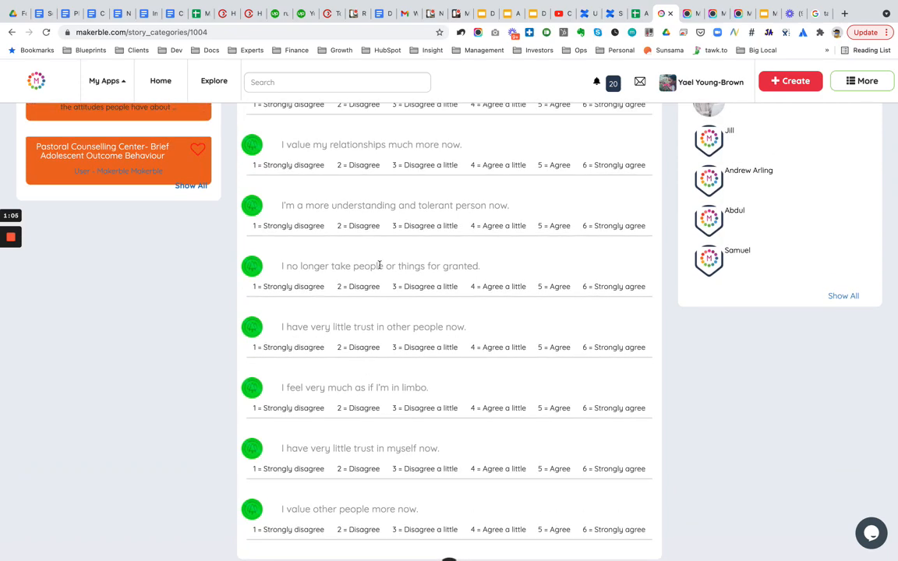
scroll(380, 267, "up", 8)
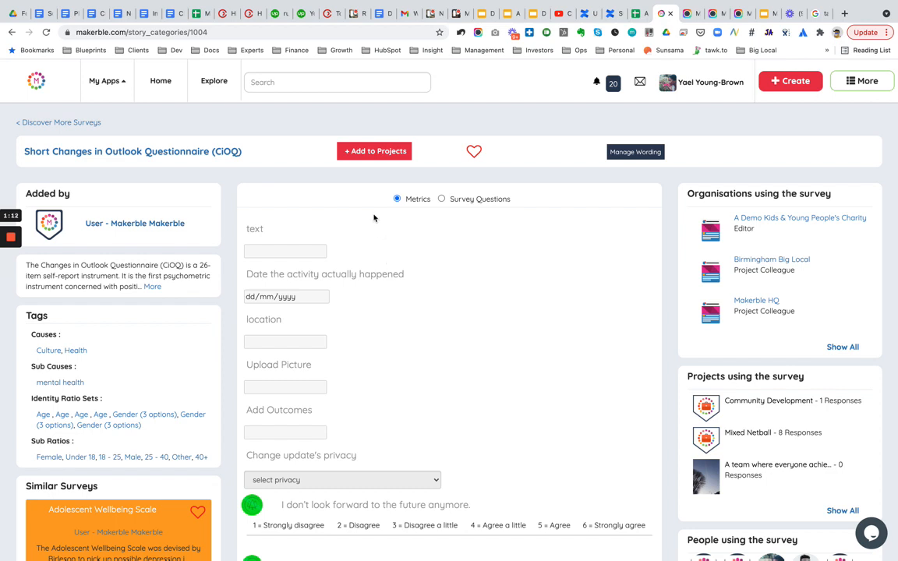
- Add the Short Changes in Outlook Questionnaire (CiOQ) survey to the Exercise Classes project
left_click(372, 154)
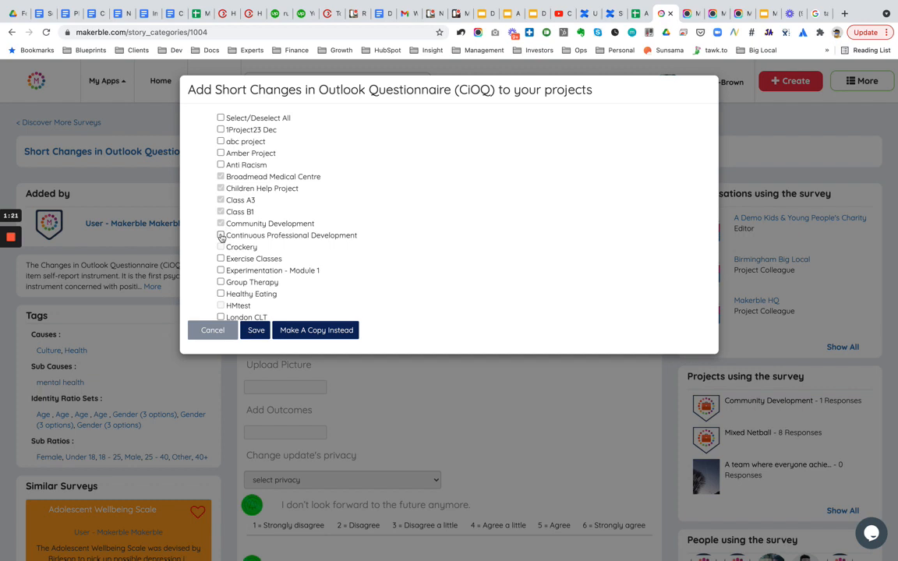
scroll(221, 237, "down", 1)
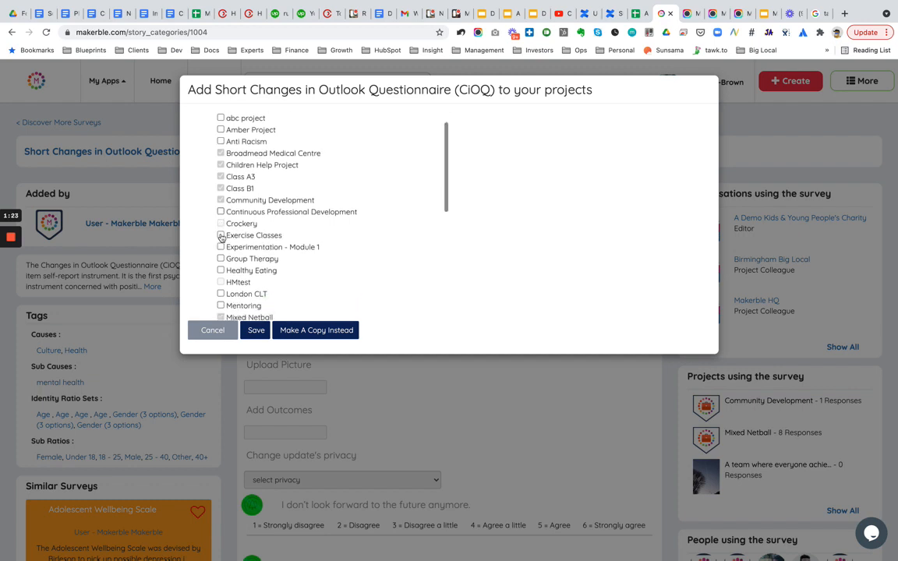
left_click(221, 235)
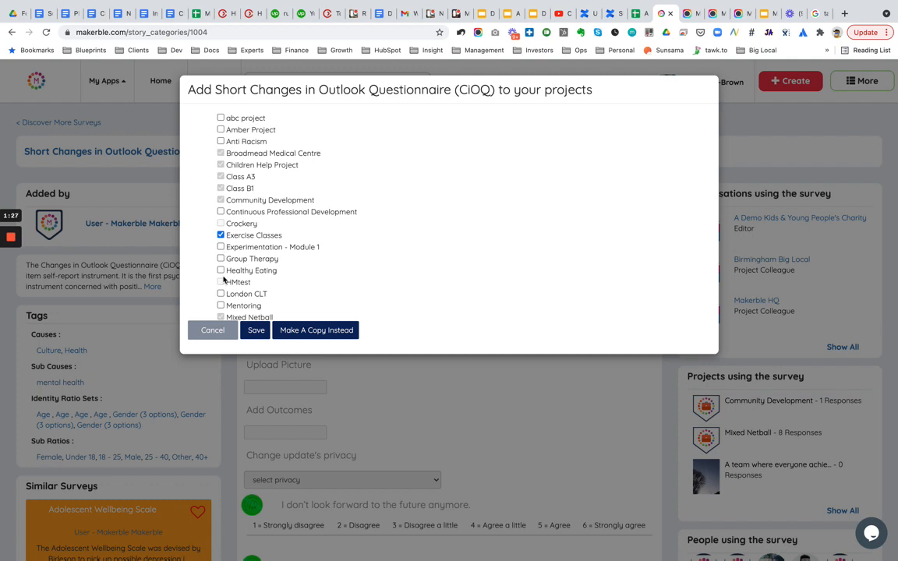
left_click(254, 331)
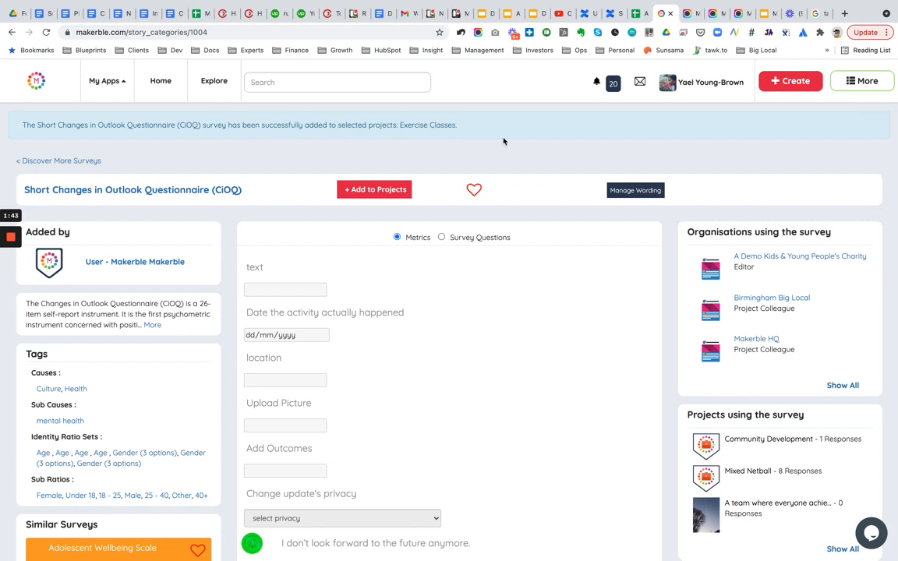
- Reload the survey page and open the survey's Exercise Classes project from the full list of projects using it
key("super+r")
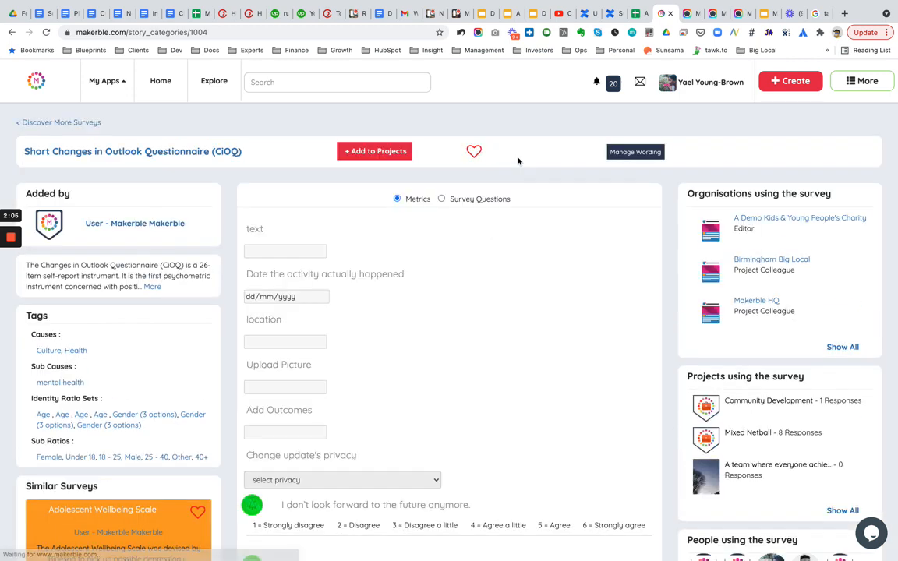
left_click(839, 511)
scroll(794, 481, "down", 2)
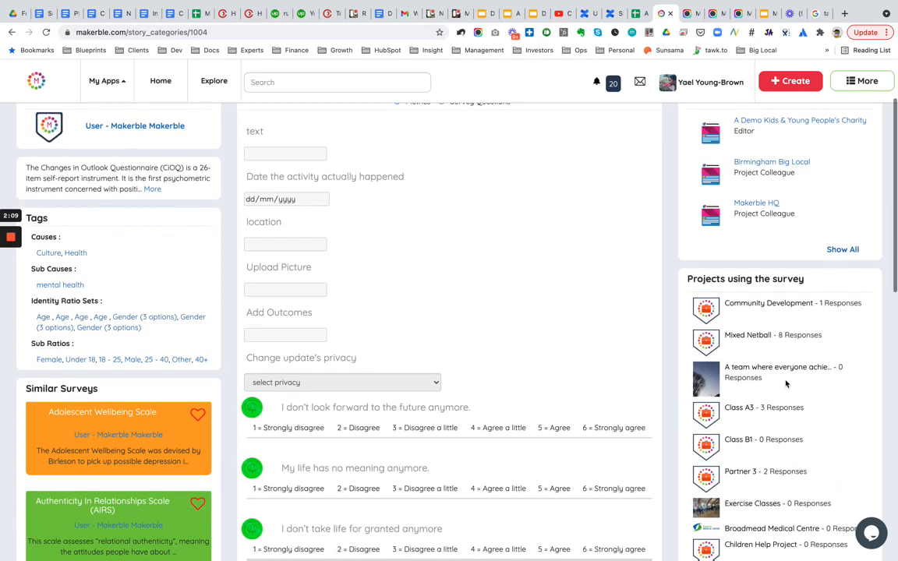
scroll(750, 421, "down", 2)
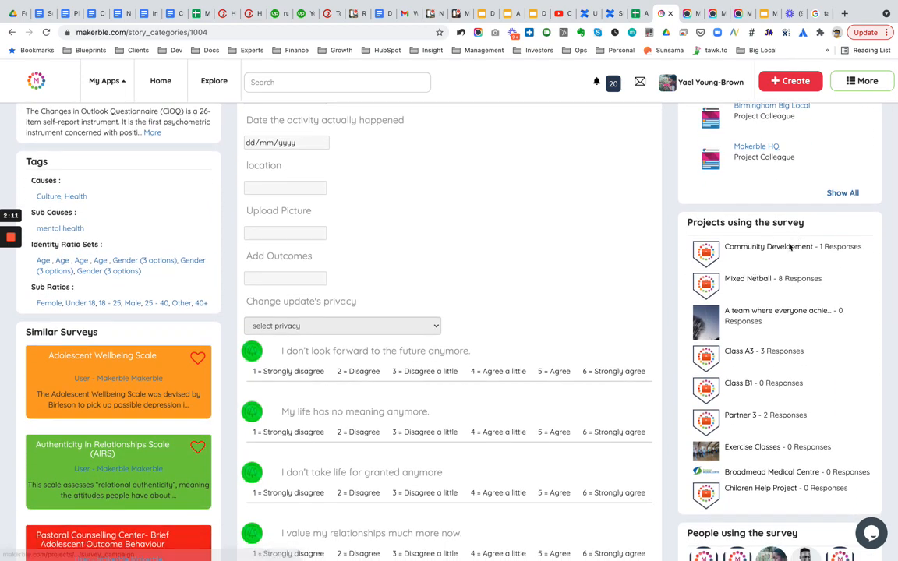
left_click(743, 451)
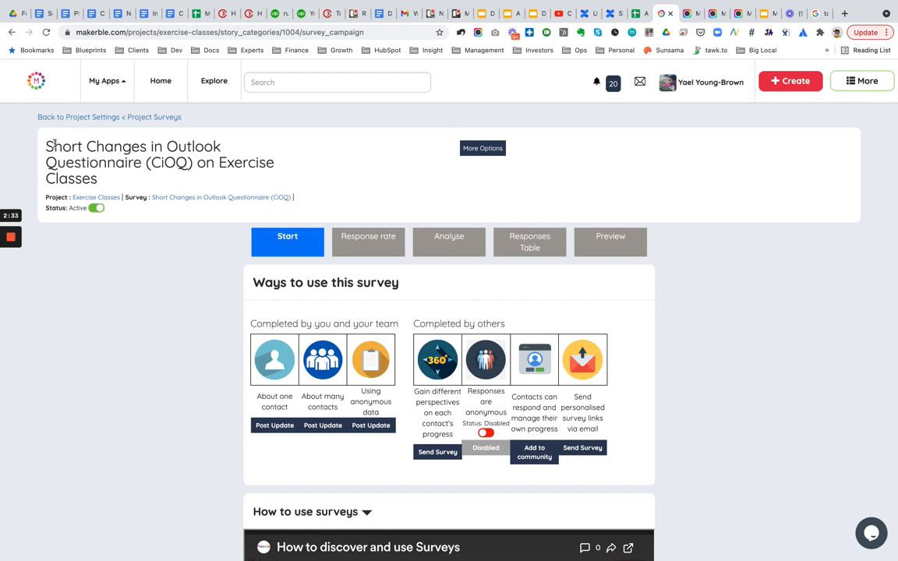
- Open the About one contact Post Update form for the survey in a new tab and switch to it
left_click_drag(46, 146, 219, 178)
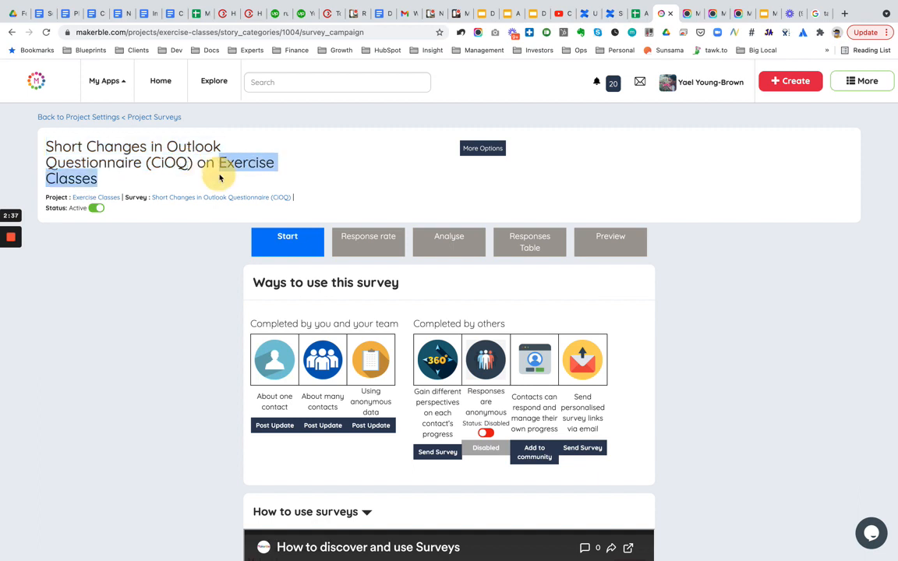
left_click(155, 255)
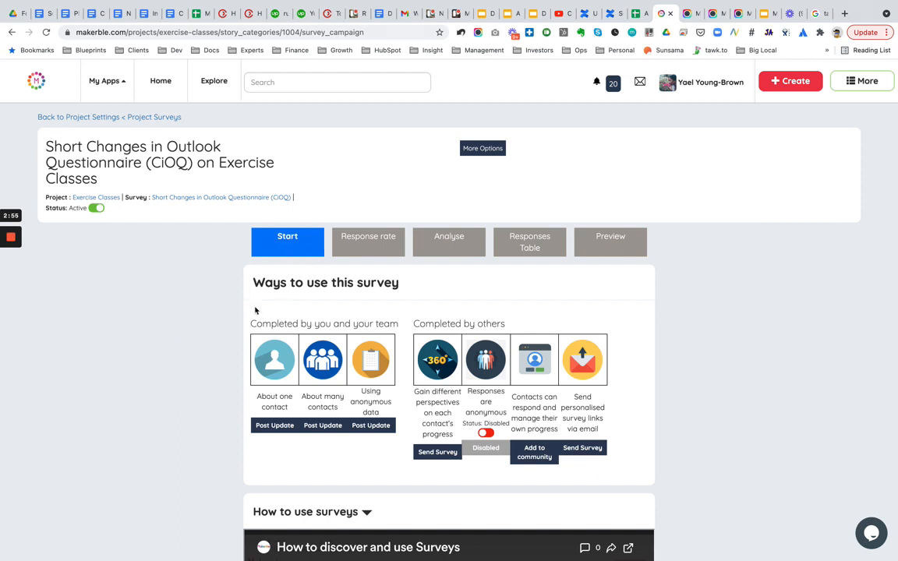
scroll(203, 365, "down", 2)
scroll(205, 363, "up", 1)
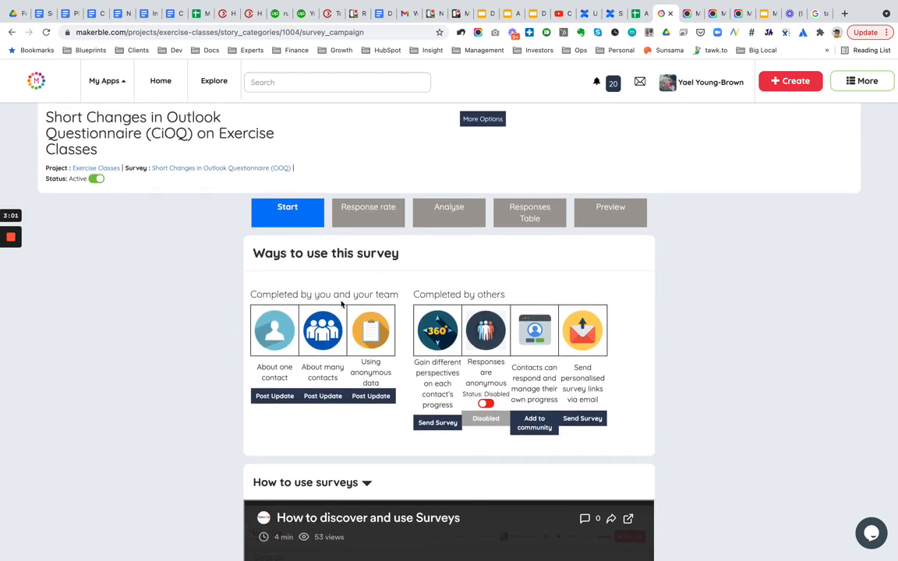
right_click(277, 397)
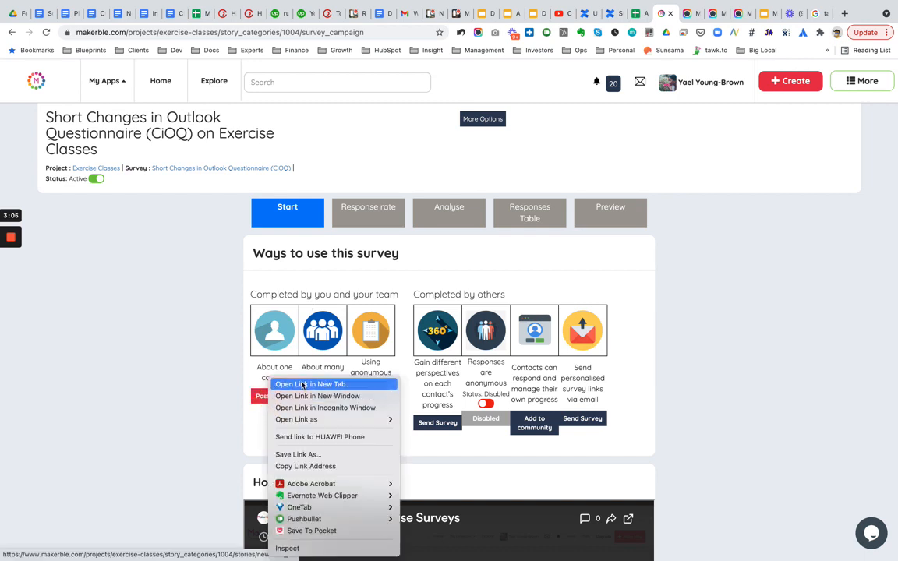
left_click(280, 384)
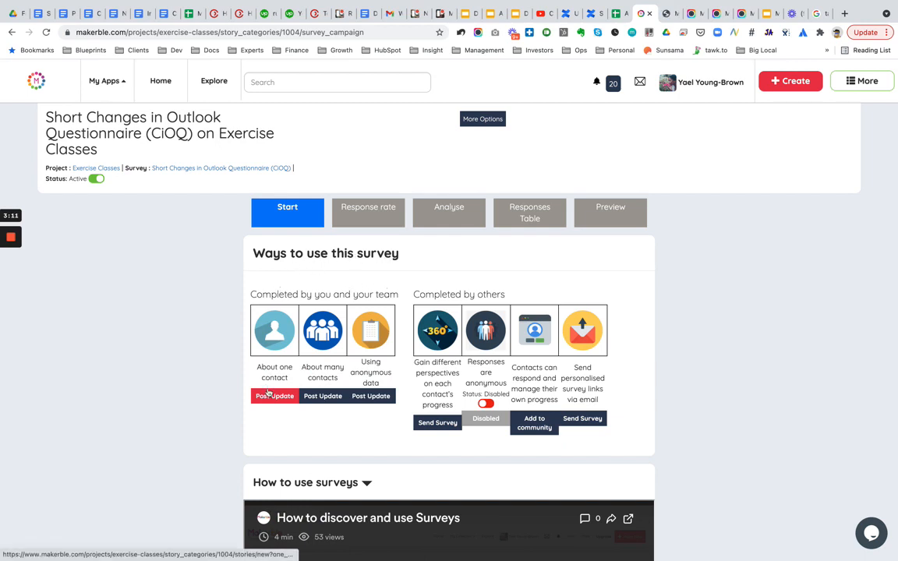
left_click(668, 16)
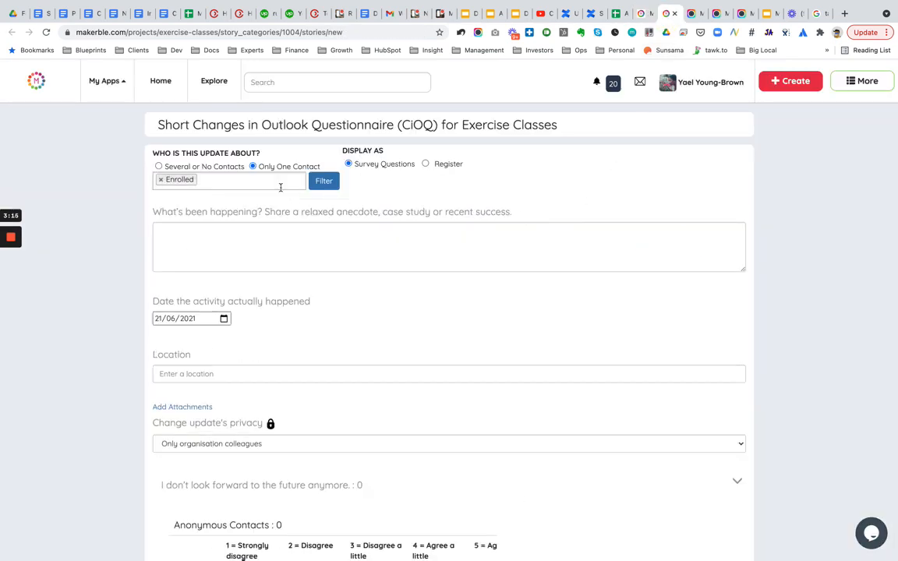
- Set the update to Only One Contact and check which contacts can be chosen
left_click(253, 167)
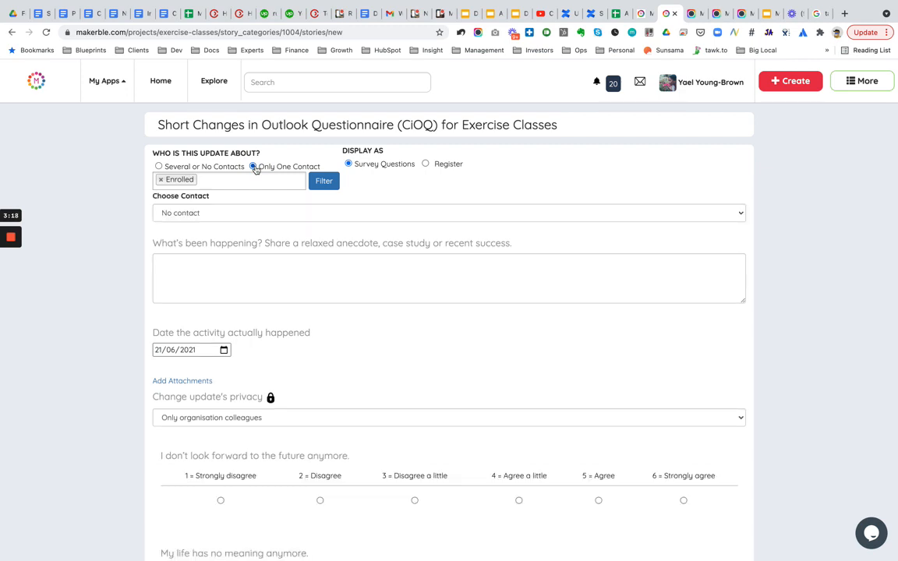
left_click(240, 213)
left_click(128, 217)
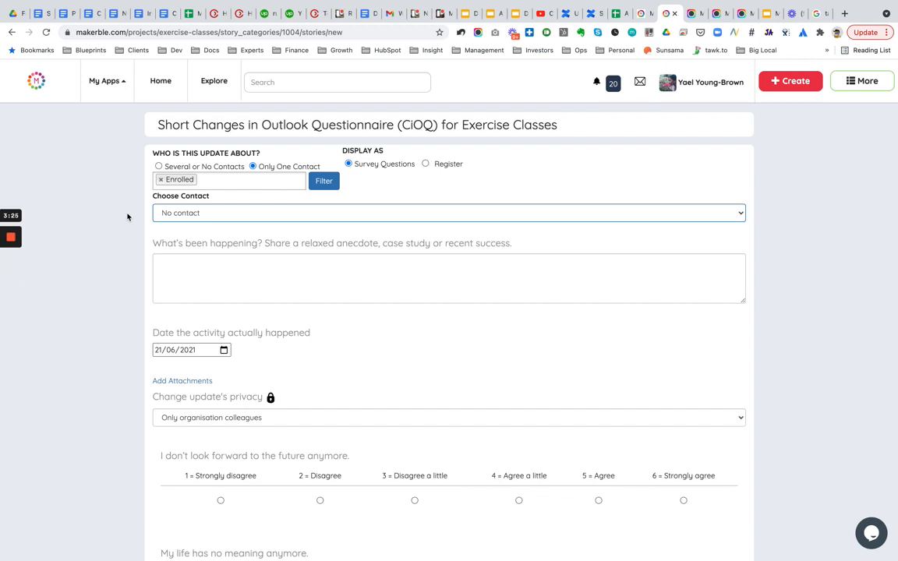
- Return to the survey campaign tab and open the Exercise Classes project's contacts list
left_click(641, 16)
left_click(638, 17)
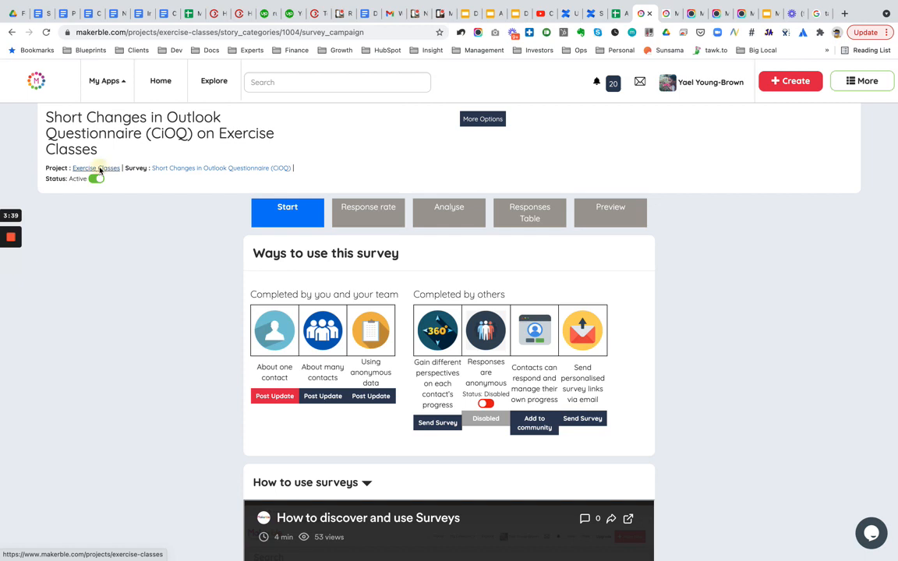
left_click(84, 203)
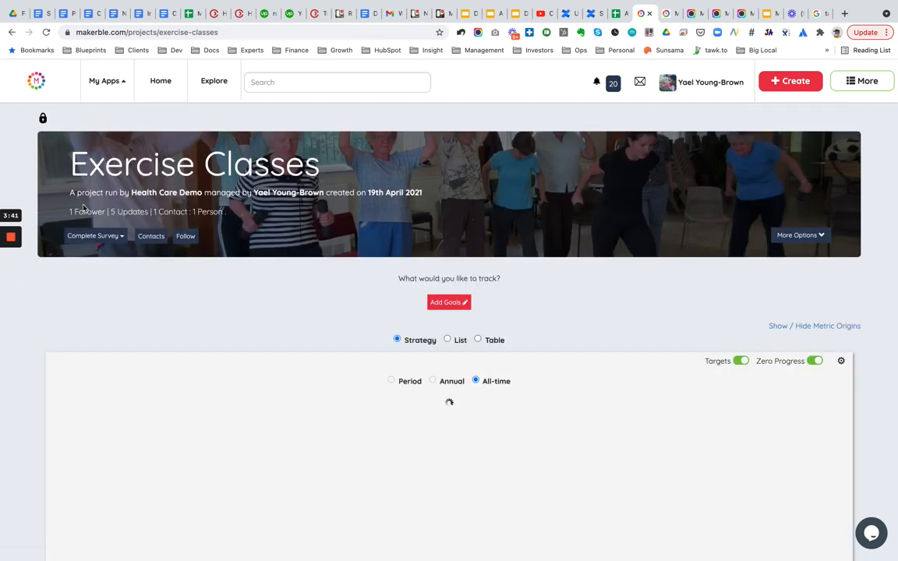
left_click(146, 242)
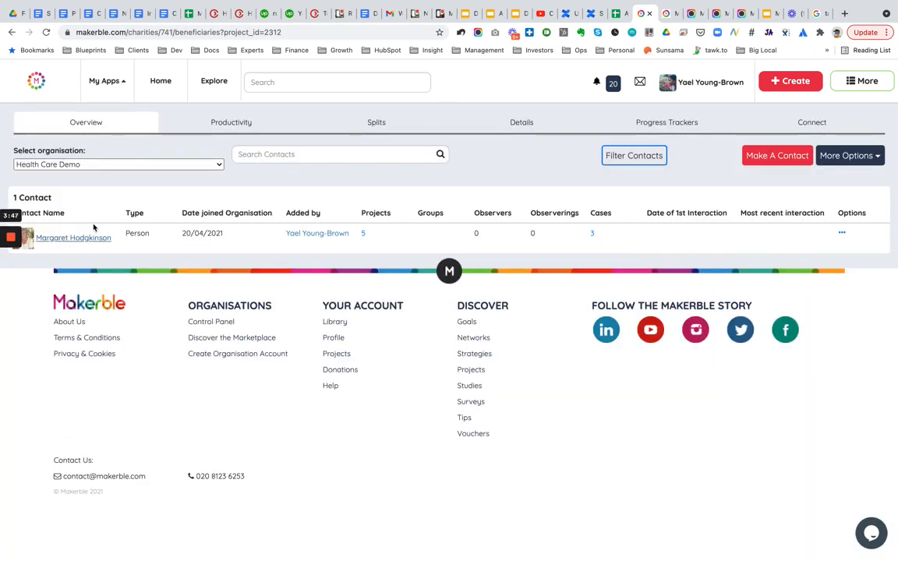
- Make a new Participant contact in the Exercise Classes project, entering the contact's full name, and save it
left_click(780, 161)
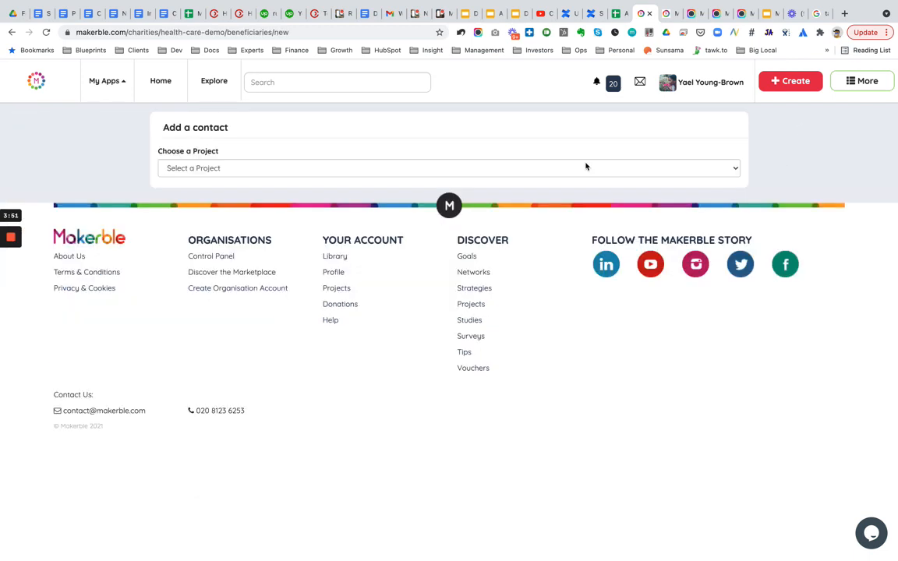
left_click(230, 166)
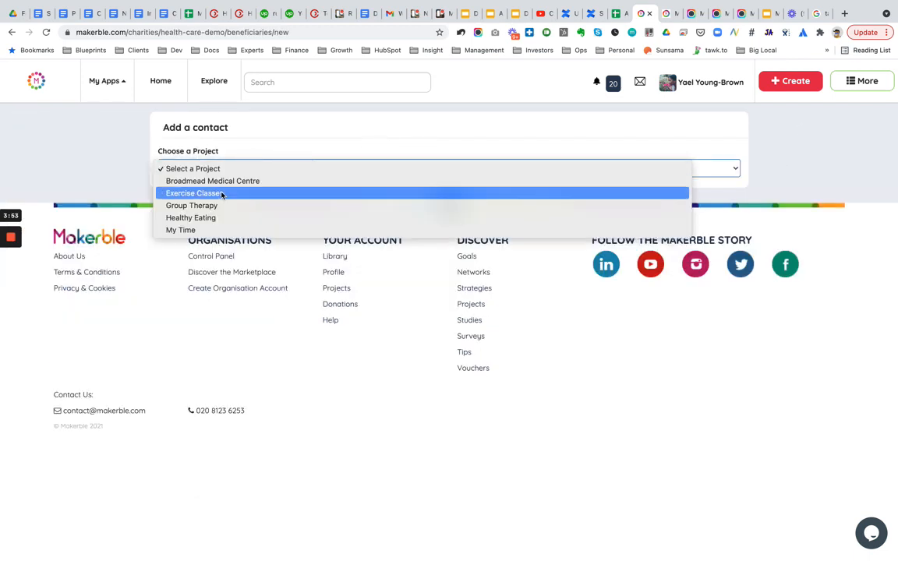
left_click(194, 200)
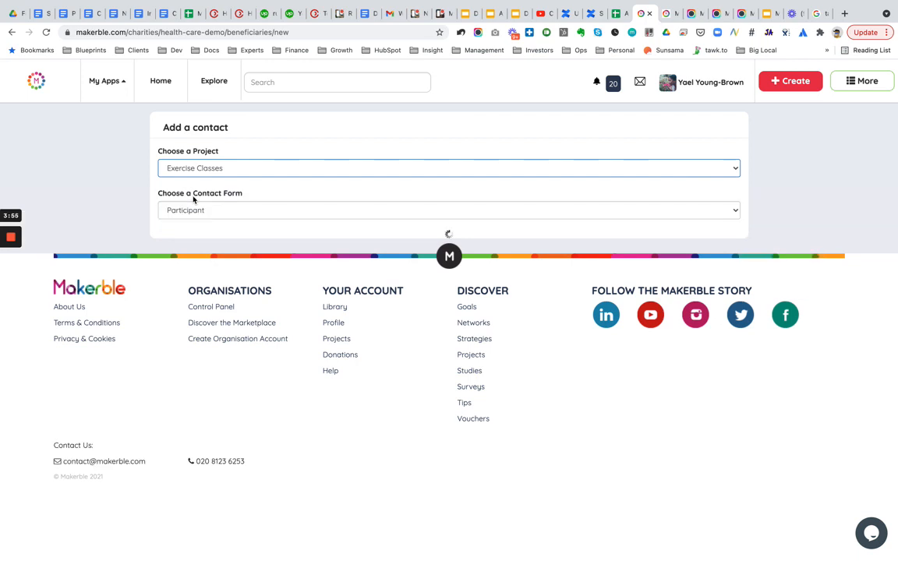
left_click(180, 304)
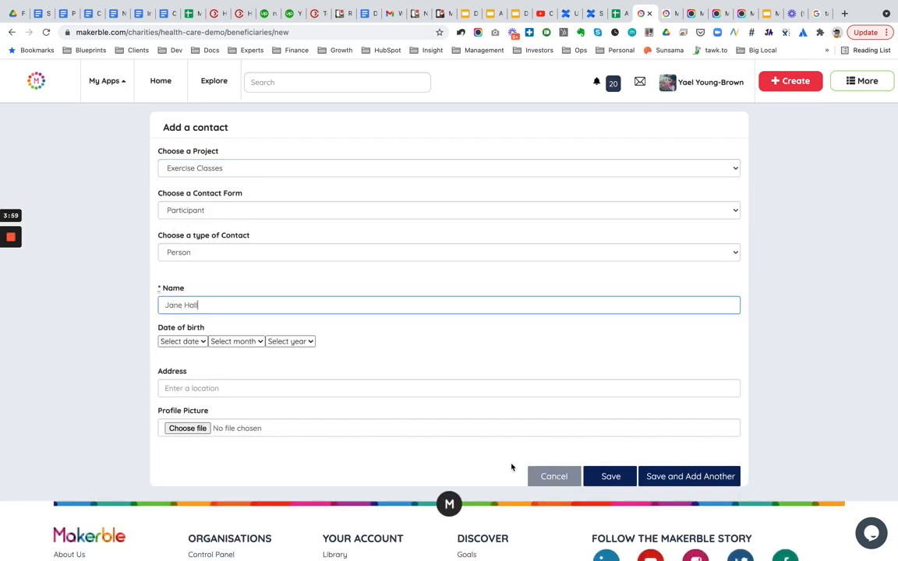
left_click(611, 476)
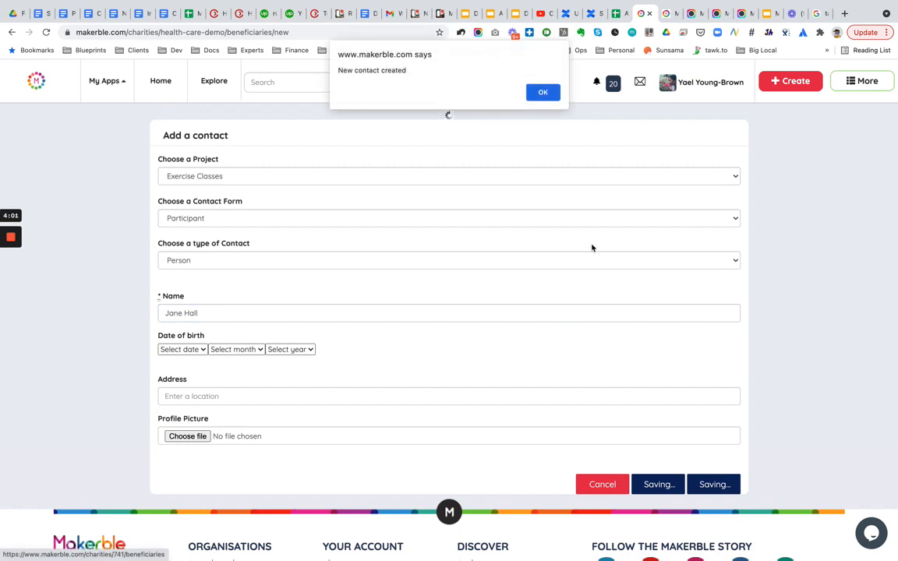
left_click(543, 93)
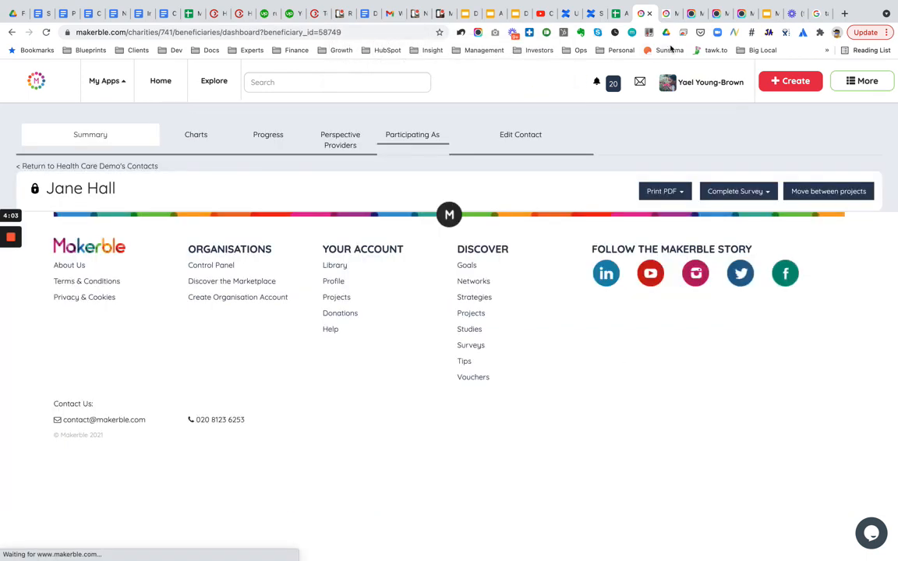
- Reload the update form, set it to Only One Contact and choose the newly created contact
left_click(665, 13)
key("super+r")
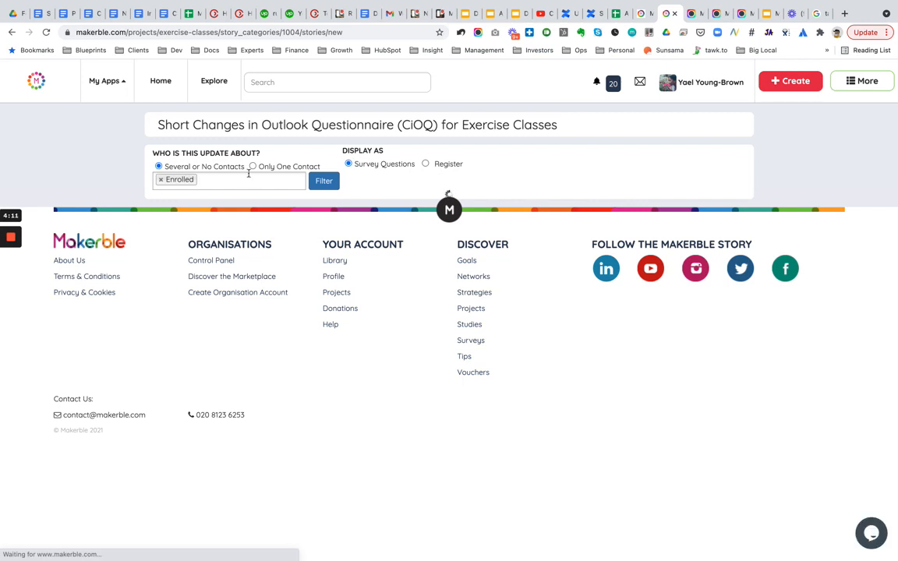
left_click(254, 167)
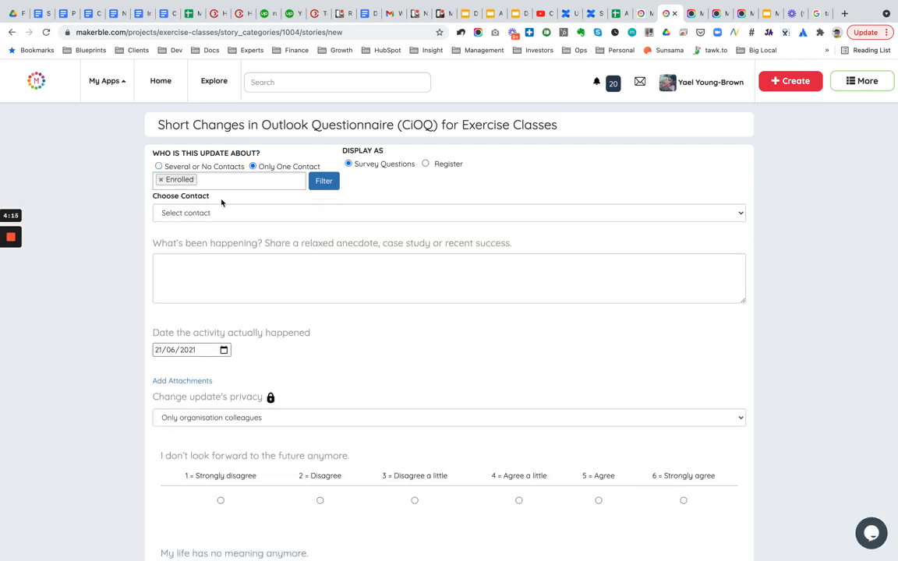
left_click(200, 212)
left_click(182, 238)
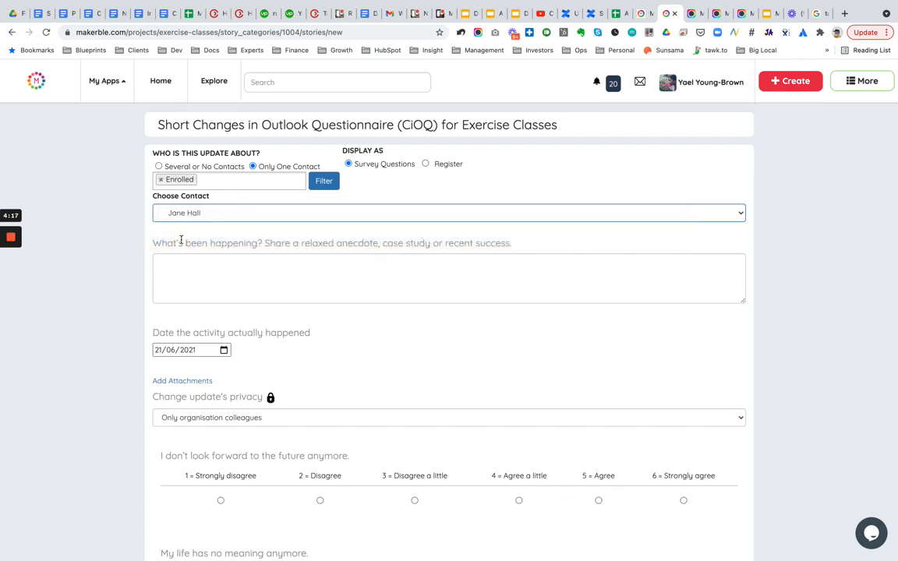
- Set the activity date of the update to 01/01/2021
scroll(124, 334, "down", 5)
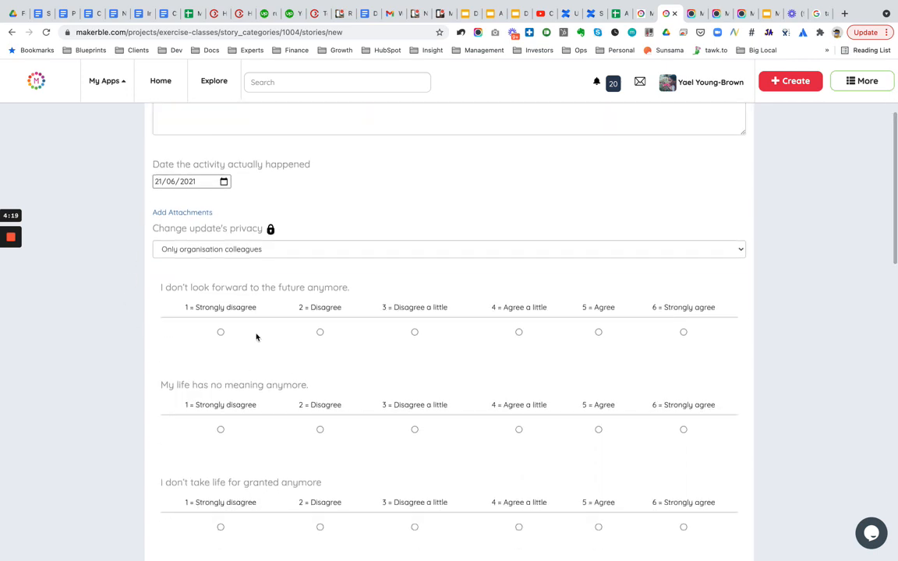
left_click(225, 182)
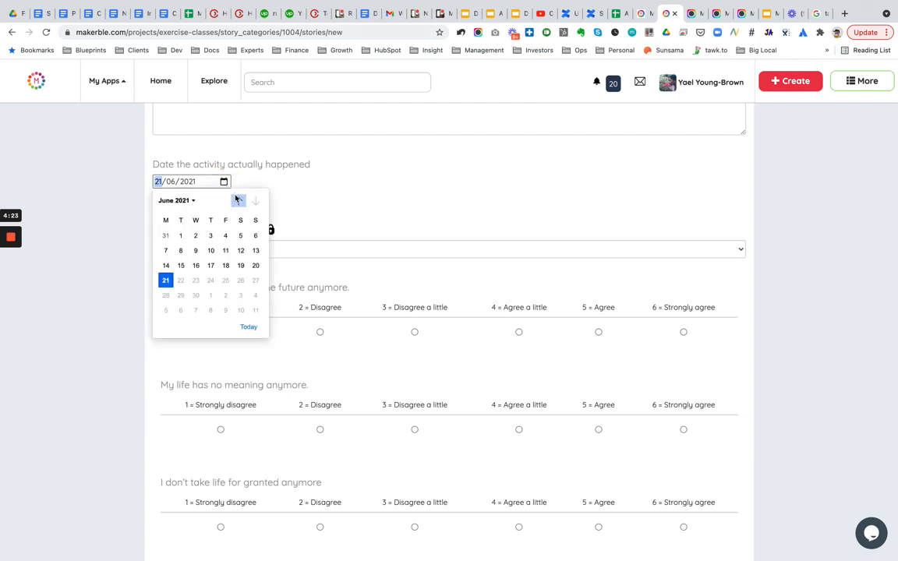
left_click(238, 201)
left_click(237, 201)
left_click(238, 201)
left_click(238, 202)
left_click(238, 201)
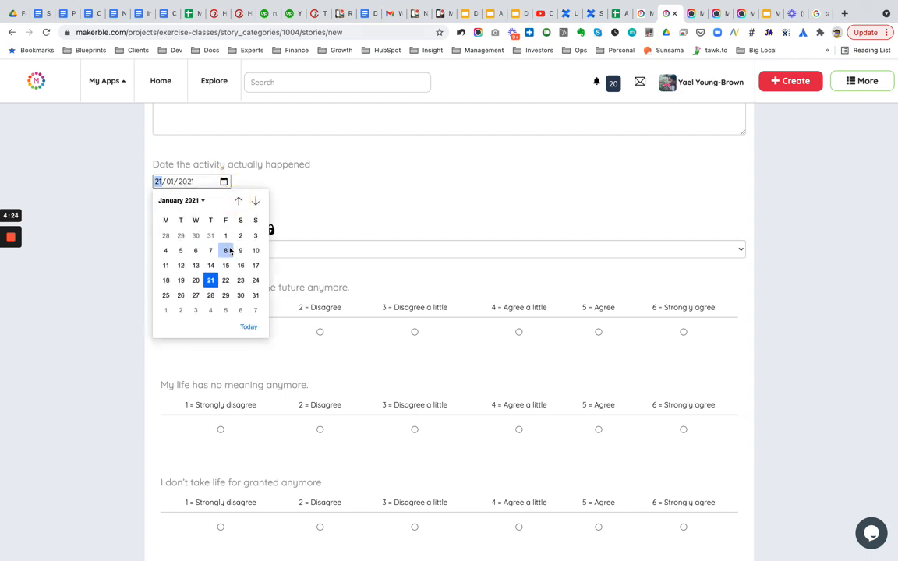
left_click(225, 236)
- Answer the first five CiOQ questions with ratings 1, 2, 3, 4 and 3
scroll(194, 366, "down", 2)
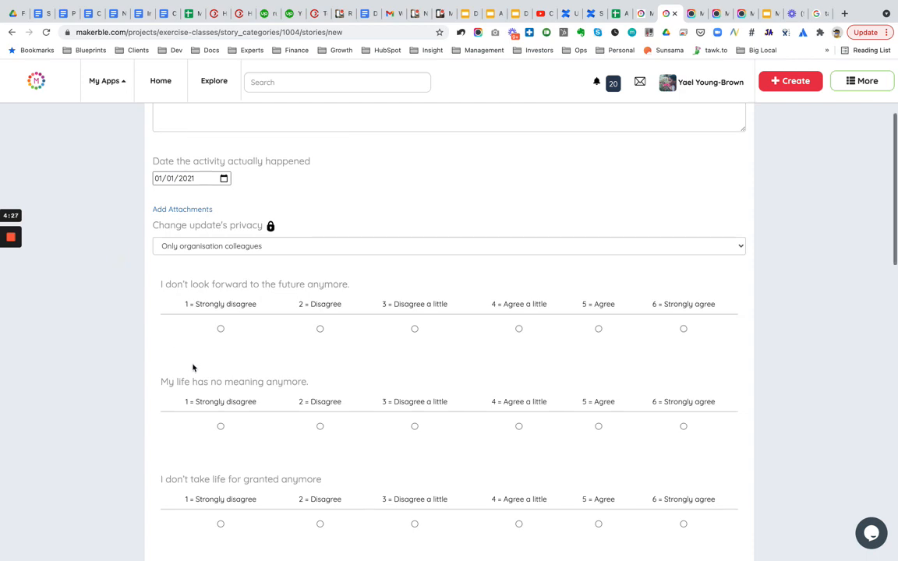
left_click(221, 277)
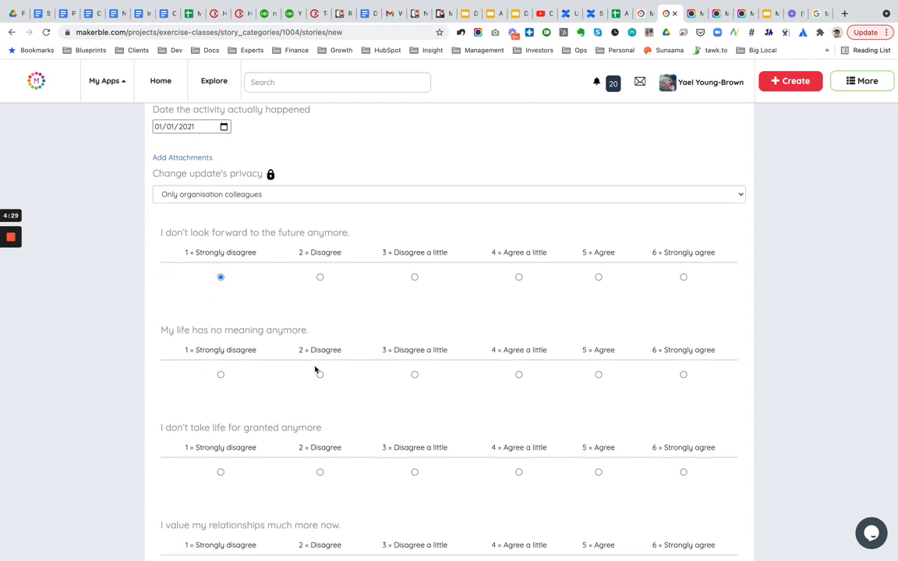
left_click(320, 374)
scroll(436, 303, "down", 3)
left_click(417, 314)
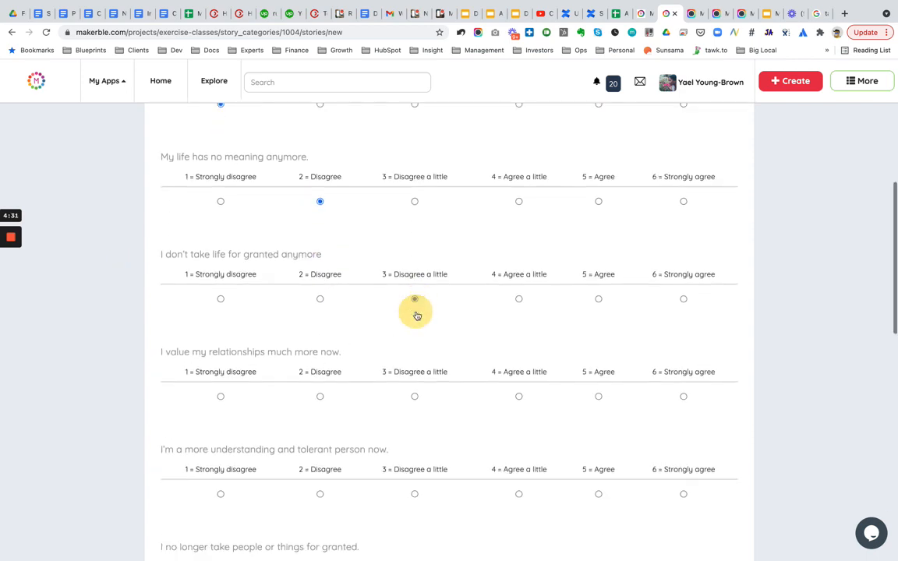
scroll(417, 315, "down", 3)
left_click(519, 262)
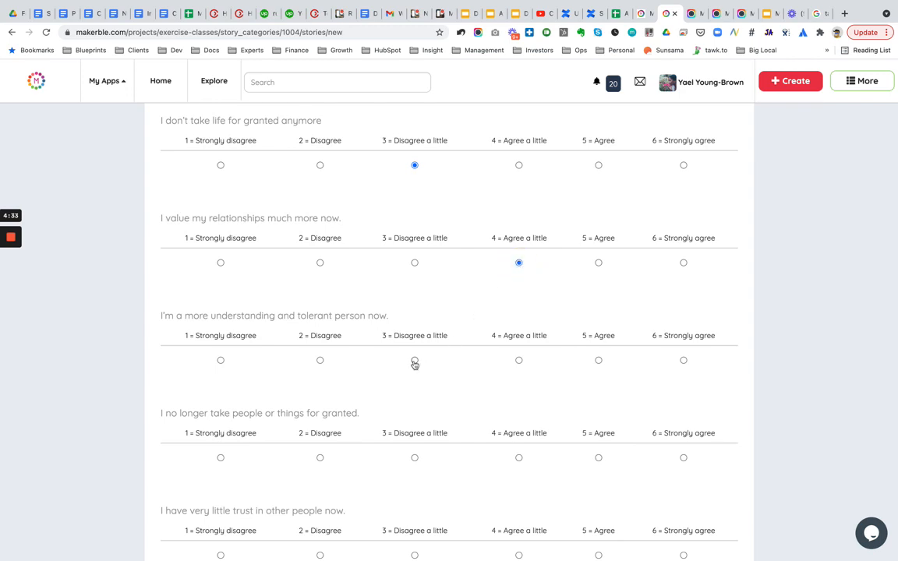
left_click(415, 361)
- Rate the remaining five questions 4, 5, 4, 3 and 5, then publish the update and confirm
scroll(415, 364, "down", 3)
left_click(519, 311)
scroll(576, 281, "down", 3)
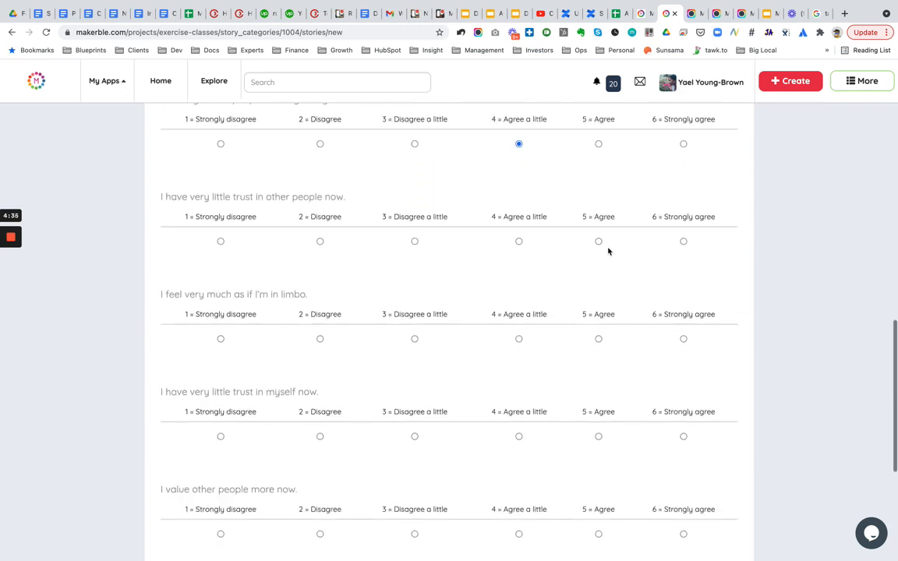
left_click(598, 242)
left_click(518, 339)
scroll(455, 326, "down", 3)
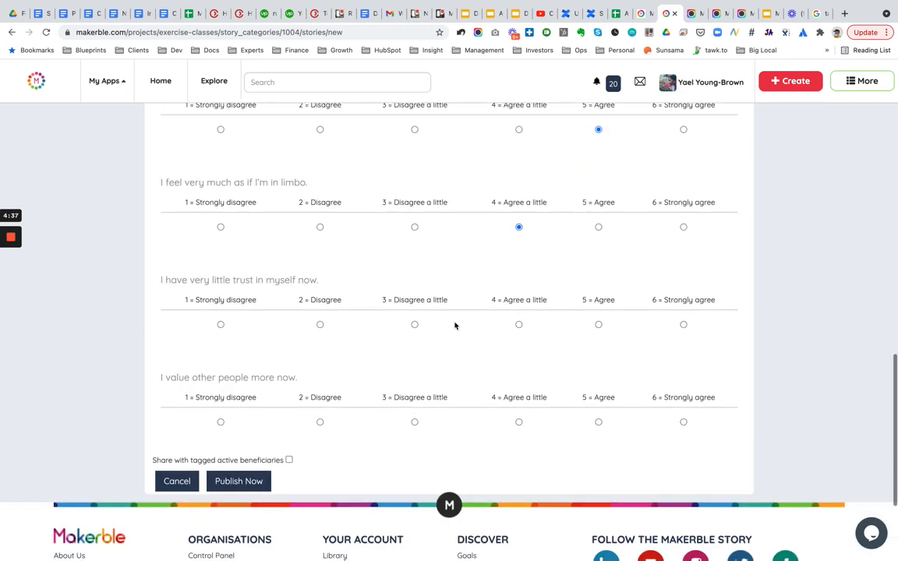
left_click(415, 324)
left_click(599, 422)
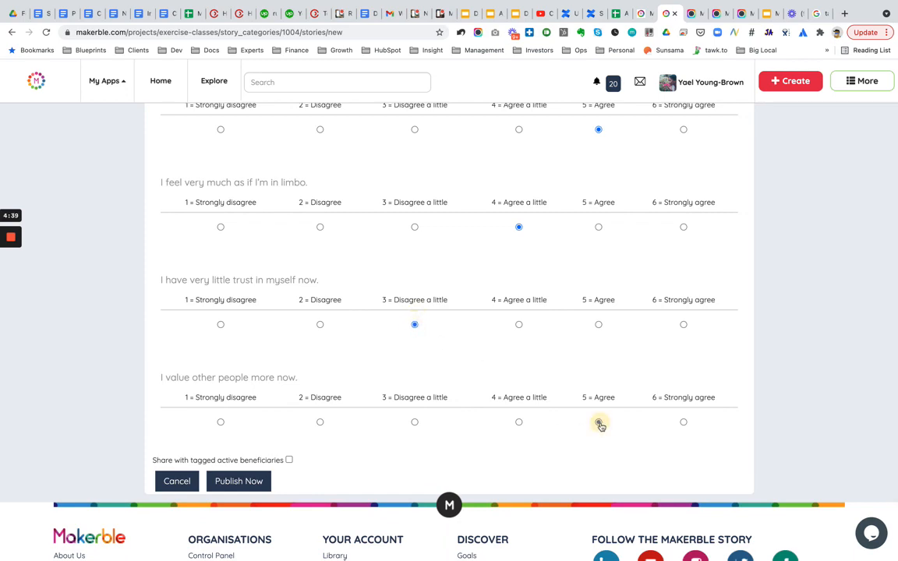
left_click(240, 481)
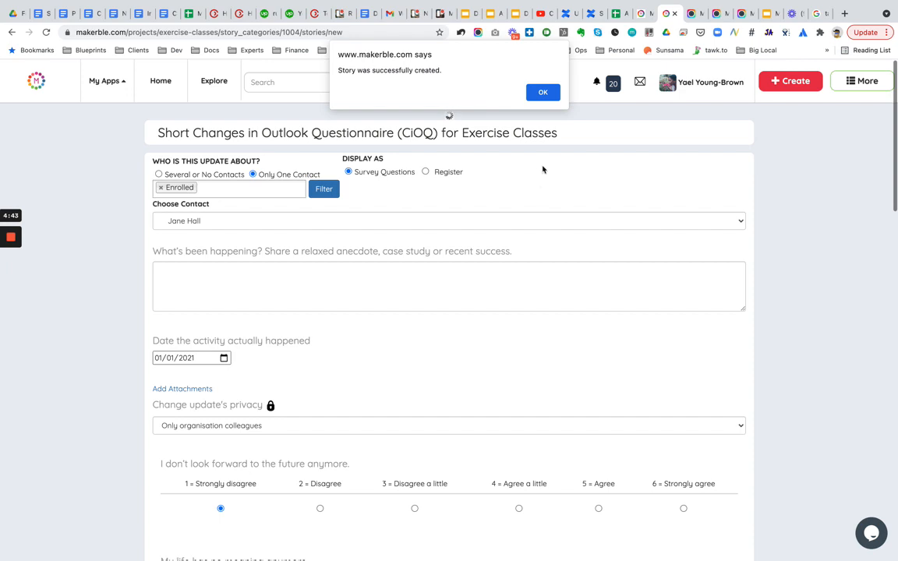
left_click(537, 91)
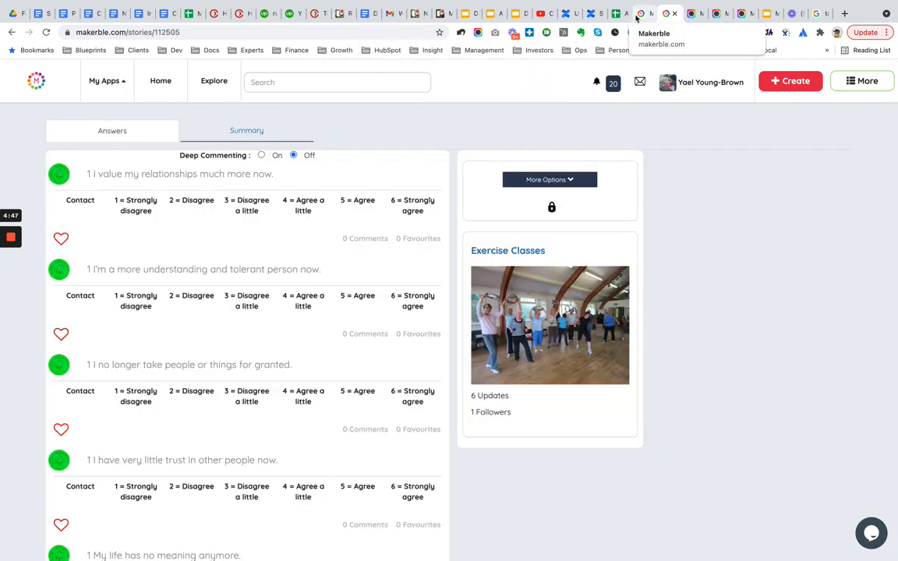
- Review the new contact's profile in the other tab and open its Exercise Classes project
left_click(642, 15)
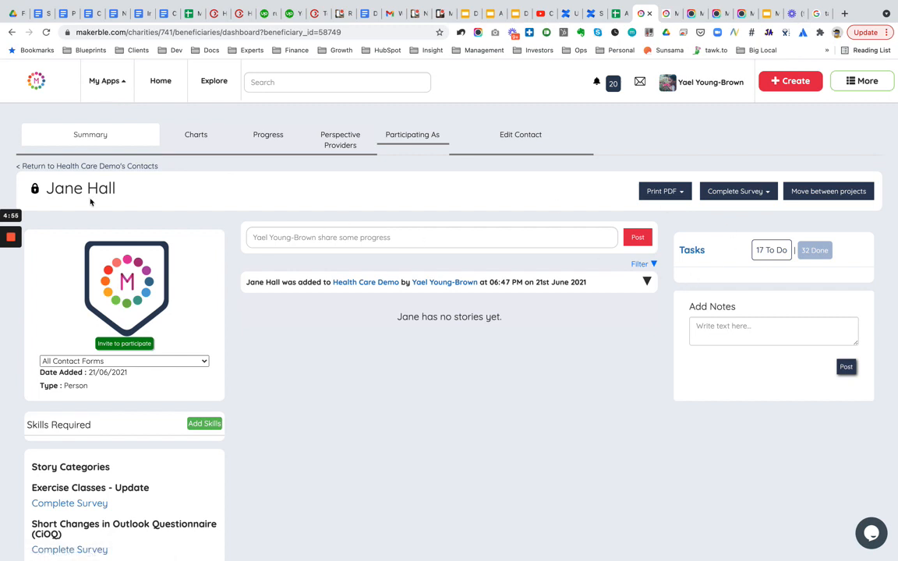
scroll(193, 309, "down", 2)
scroll(192, 308, "up", 2)
scroll(327, 292, "down", 2)
scroll(315, 294, "down", 4)
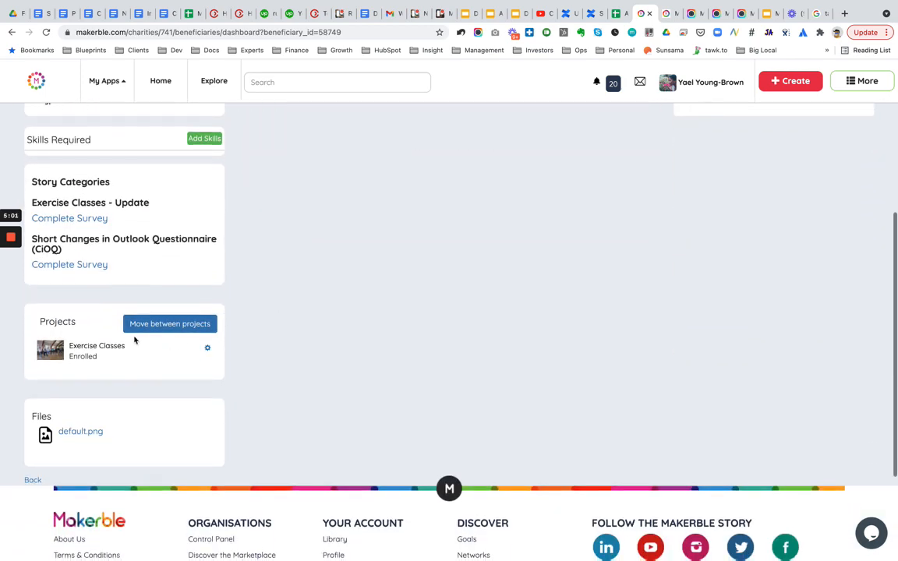
left_click(91, 348)
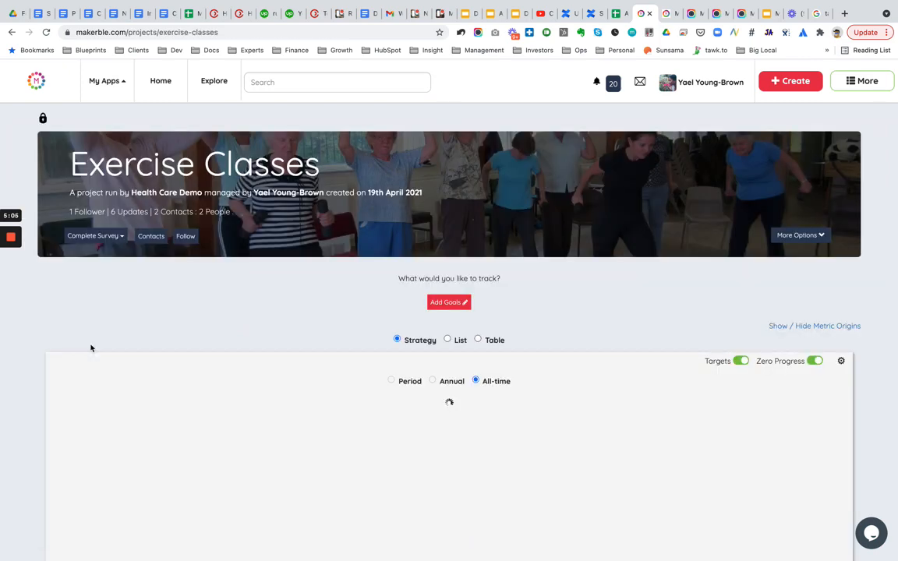
- Review the Exercise Classes project's contacts and surveys, and open the CiOQ survey campaign page
scroll(204, 292, "down", 5)
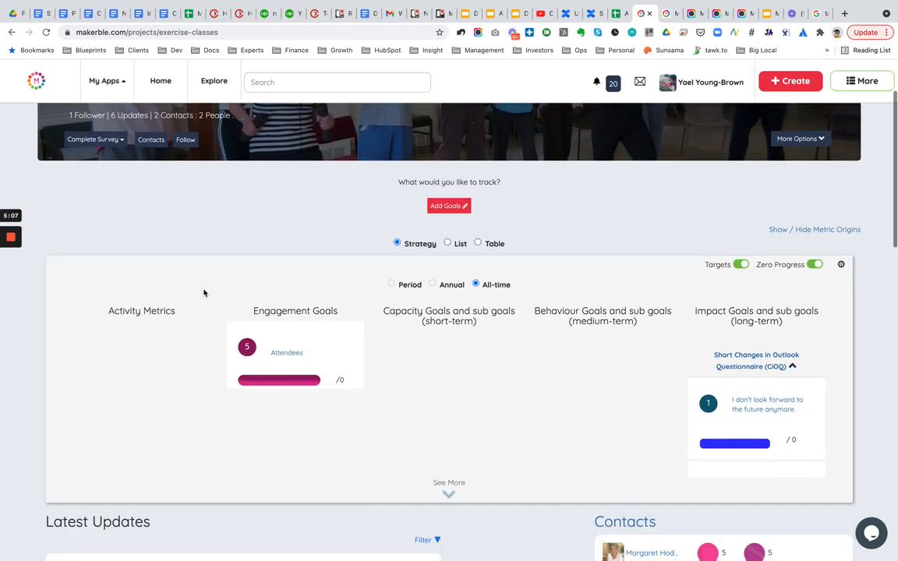
scroll(482, 343, "up", 1)
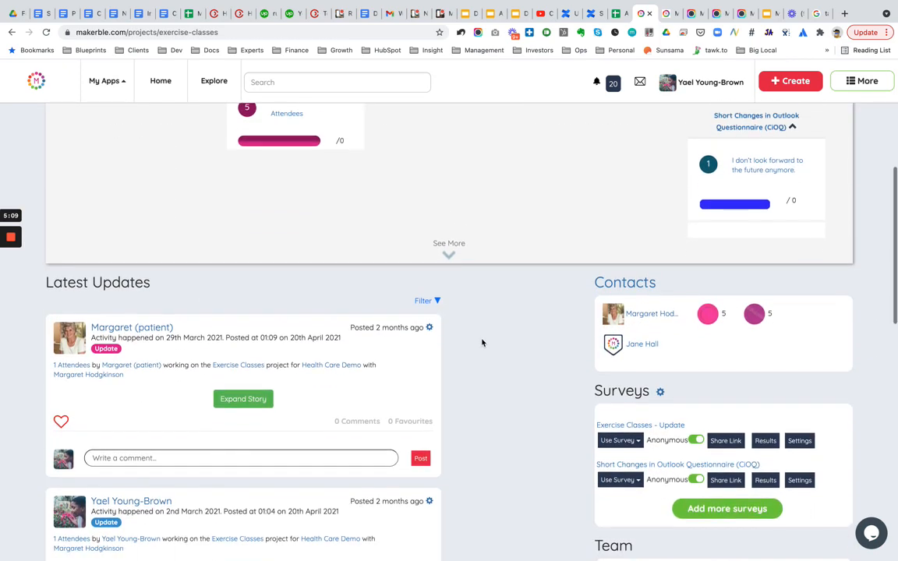
scroll(481, 343, "down", 1)
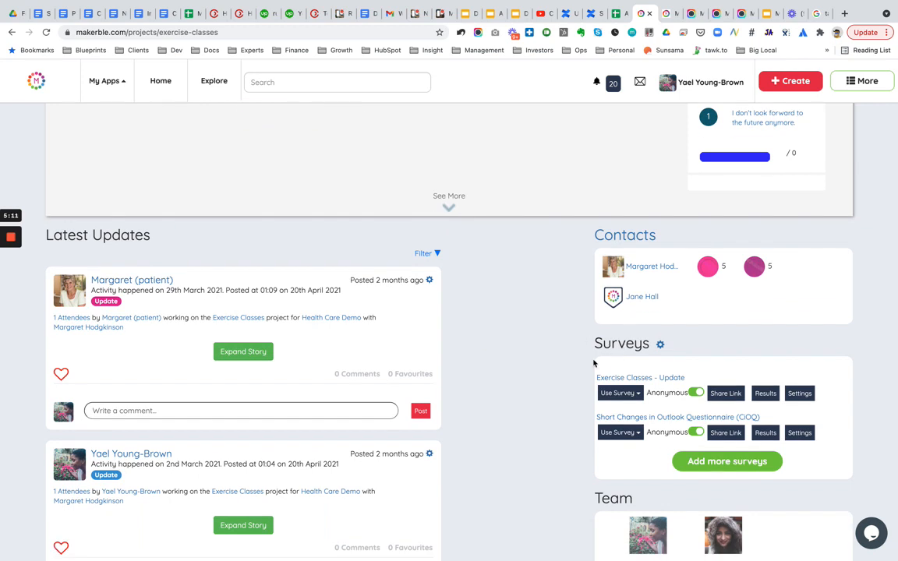
scroll(543, 438, "down", 1)
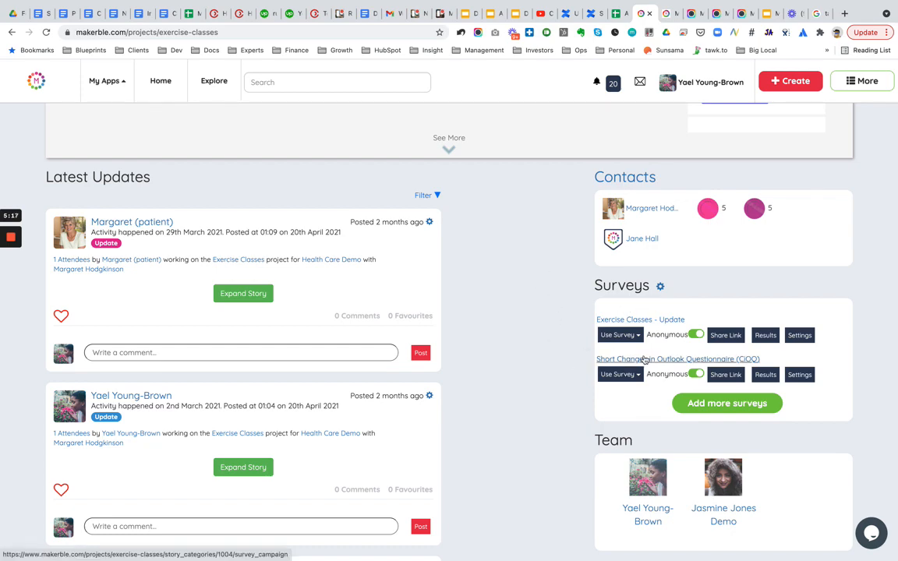
left_click(669, 359)
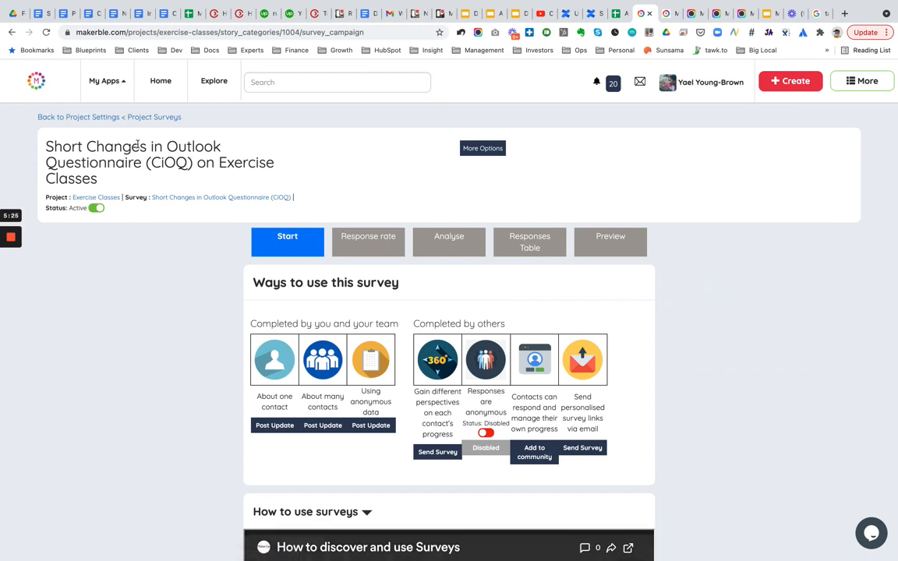
scroll(171, 367, "down", 3)
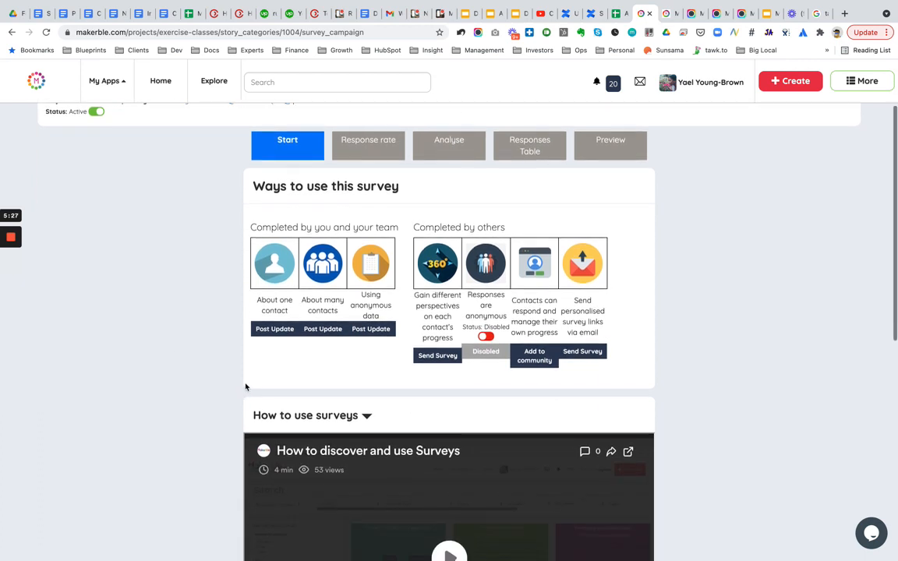
scroll(222, 349, "up", 1)
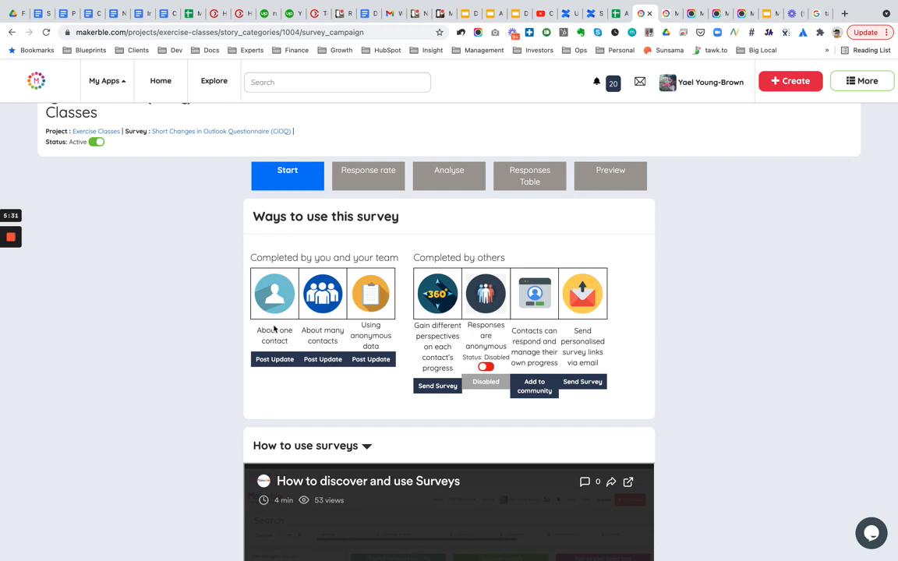
scroll(283, 396, "up", 1)
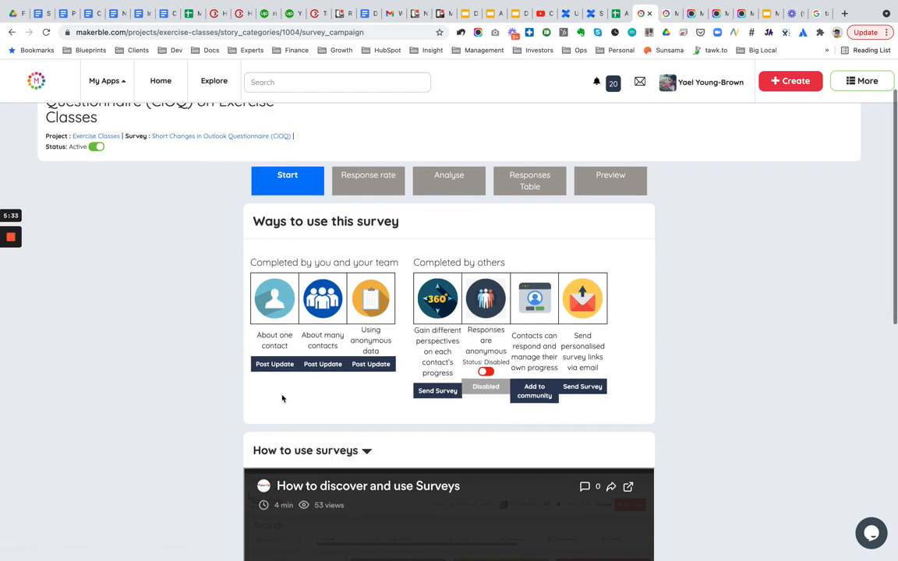
- Return to the published update and open the Exercise Classes project's contacts list
left_click(666, 14)
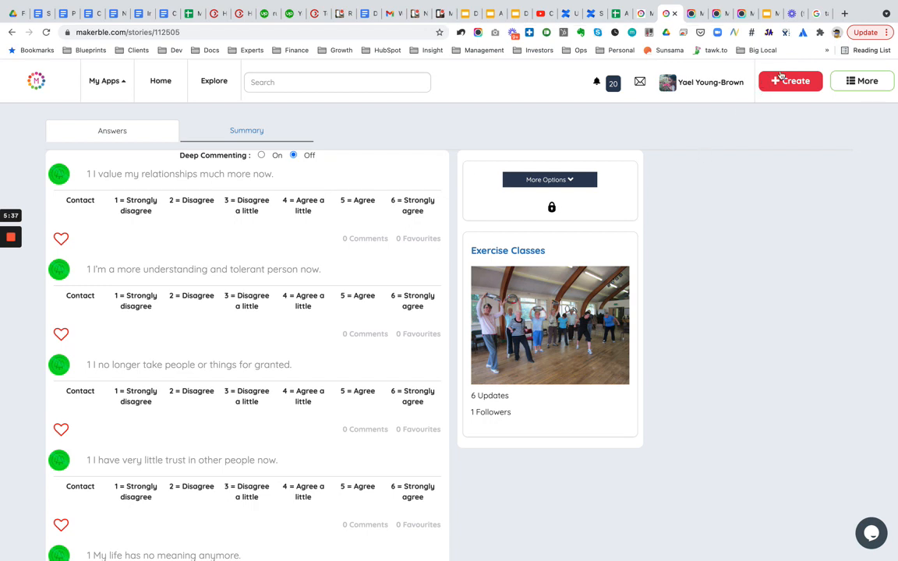
left_click(783, 80)
left_click(325, 134)
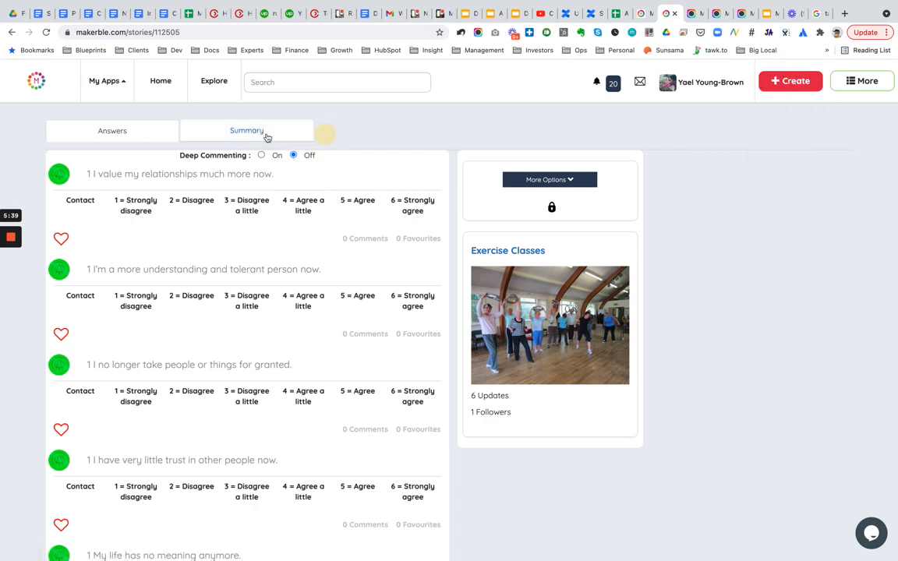
left_click(265, 133)
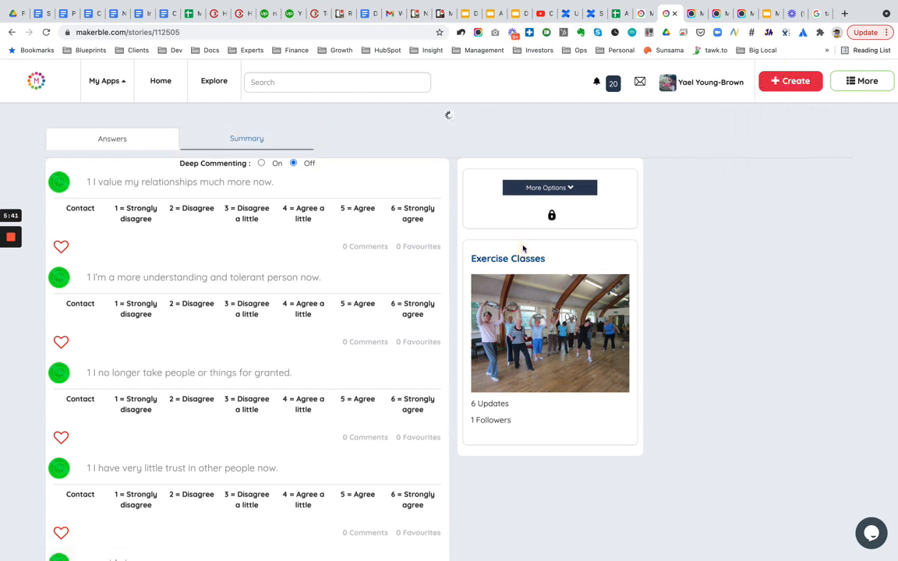
left_click(523, 250)
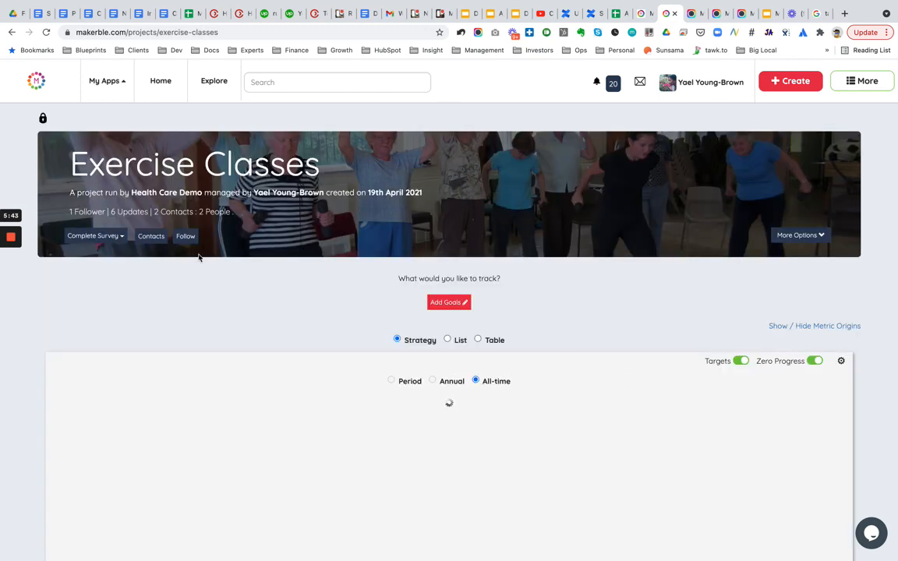
left_click(151, 236)
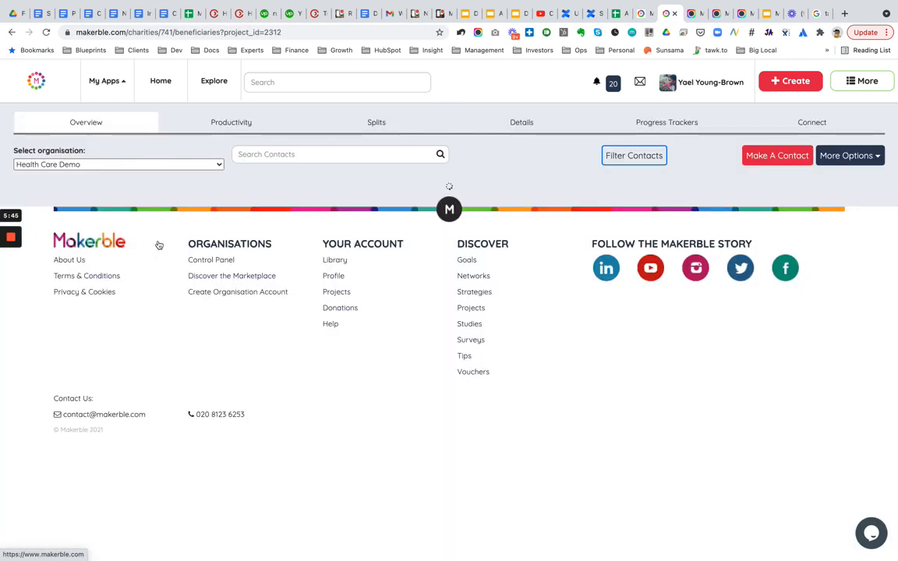
- Make another Participant contact in the Exercise Classes project, entering the contact's full name, and save it
left_click(777, 156)
left_click(280, 174)
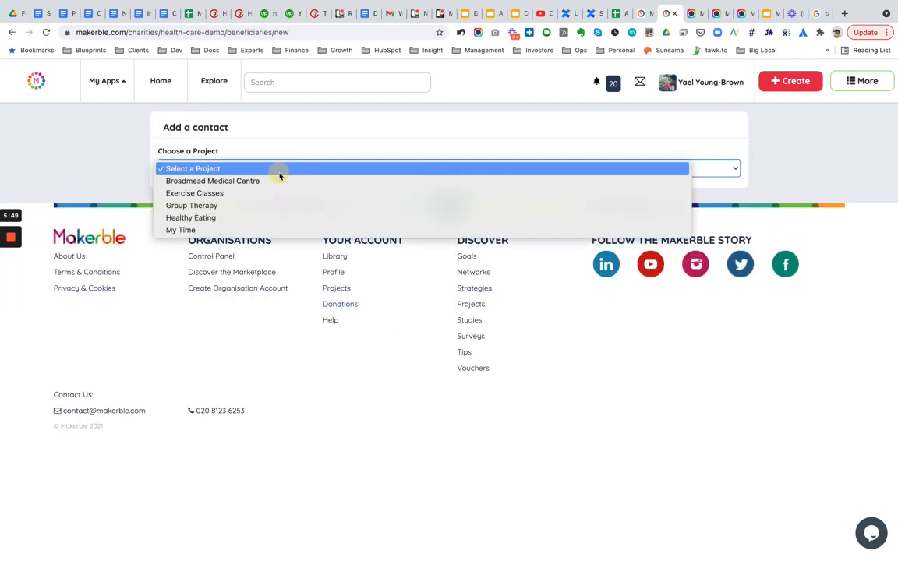
left_click(194, 195)
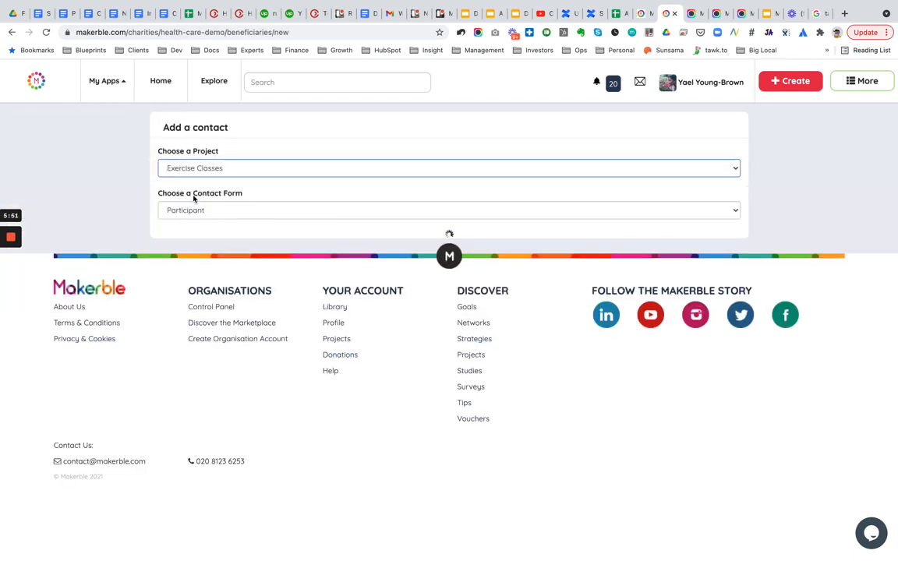
left_click(172, 302)
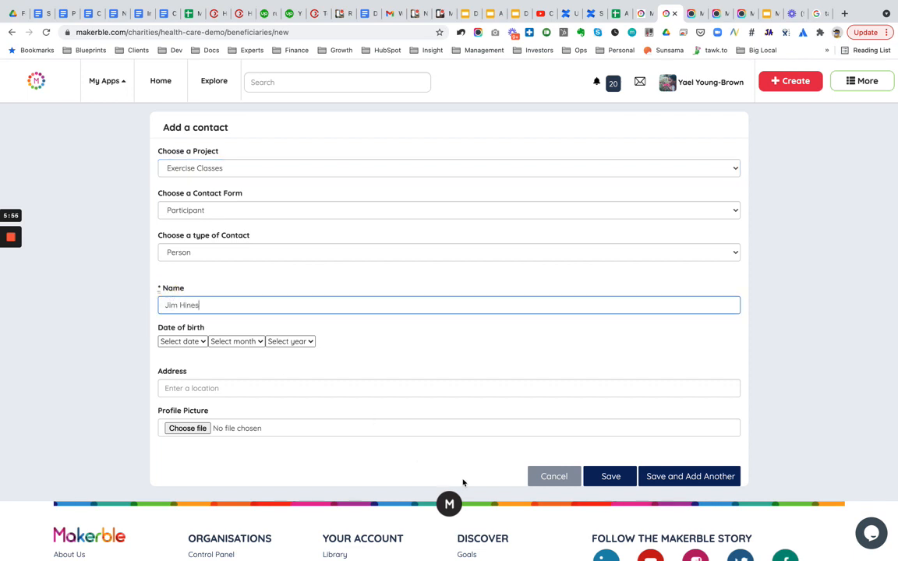
left_click(611, 477)
left_click(543, 92)
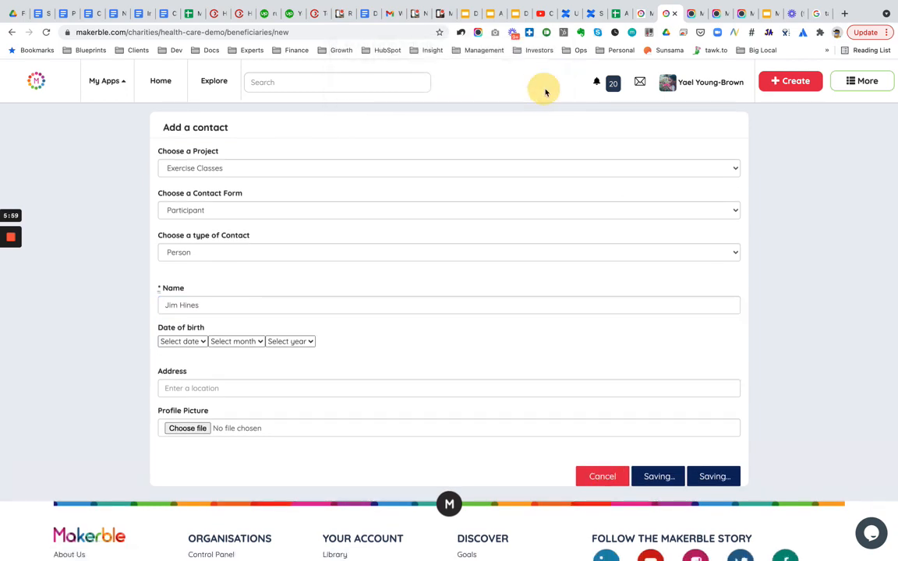
- Return to the survey campaign tab and open the many-contacts Post Update form in a new tab
left_click(641, 16)
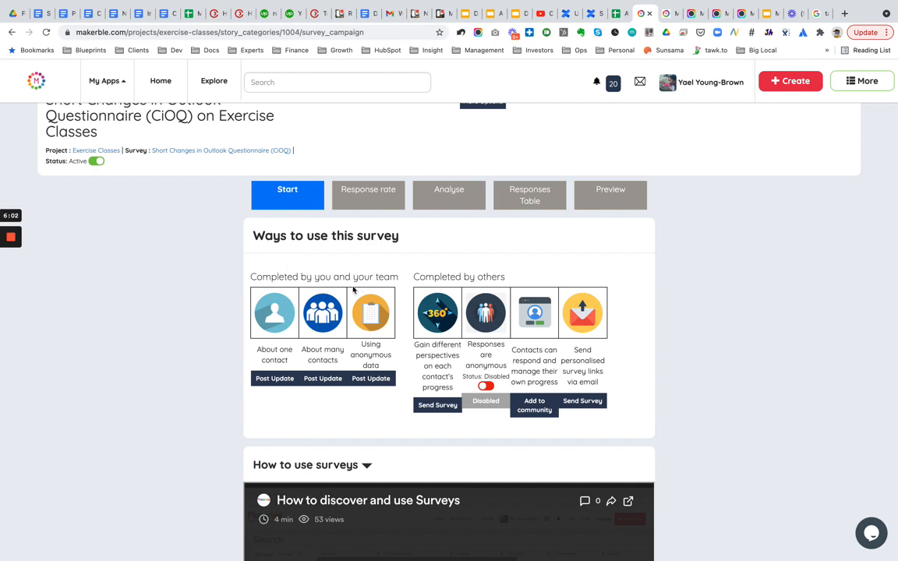
right_click(324, 379)
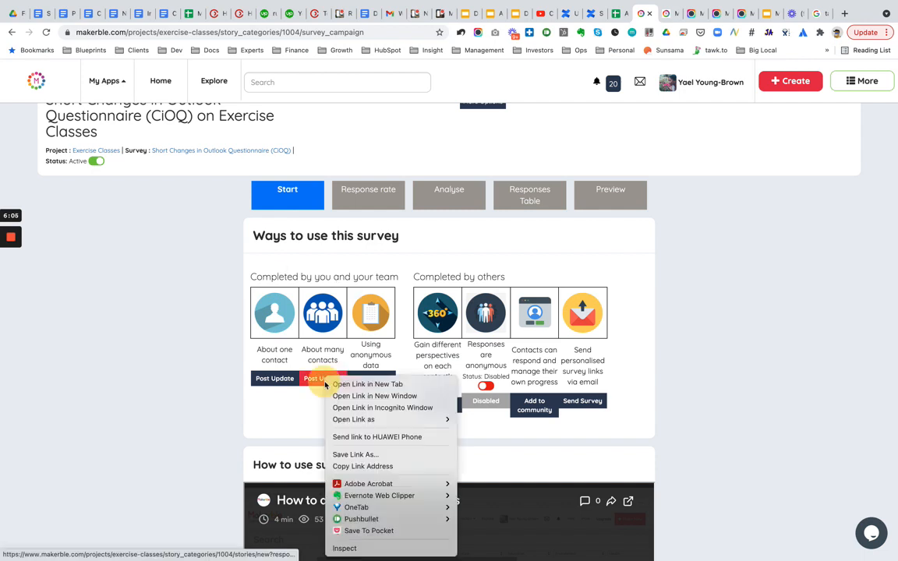
left_click(360, 385)
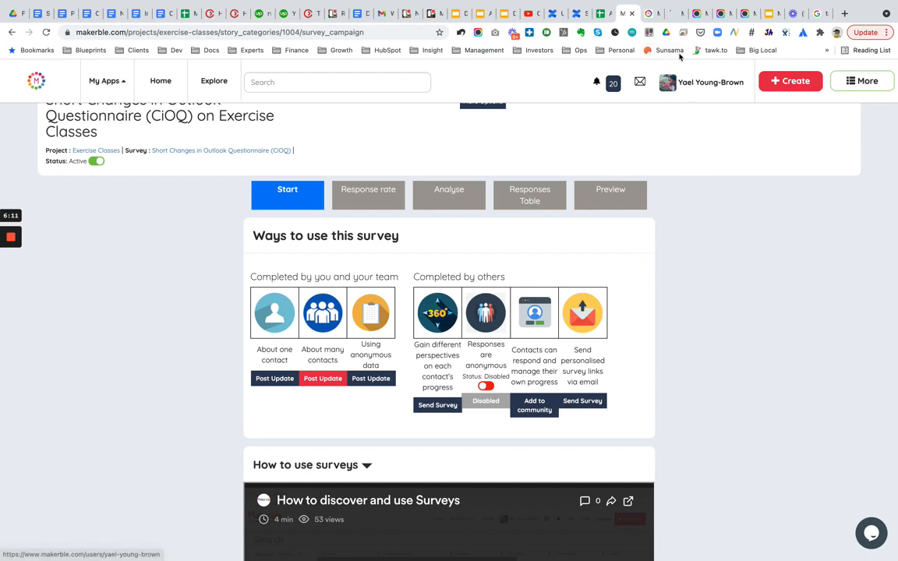
- On the many-contacts update form, rate the first contact 1 = Strongly disagree and the second 3 = Disagree a little on 'I don't look forward to the future anymore.'
left_click(673, 15)
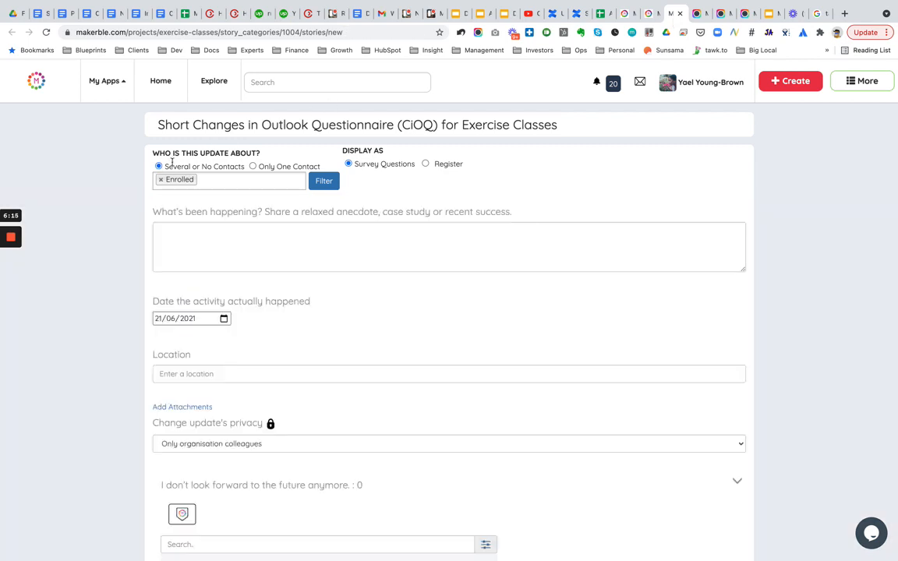
scroll(112, 341, "down", 7)
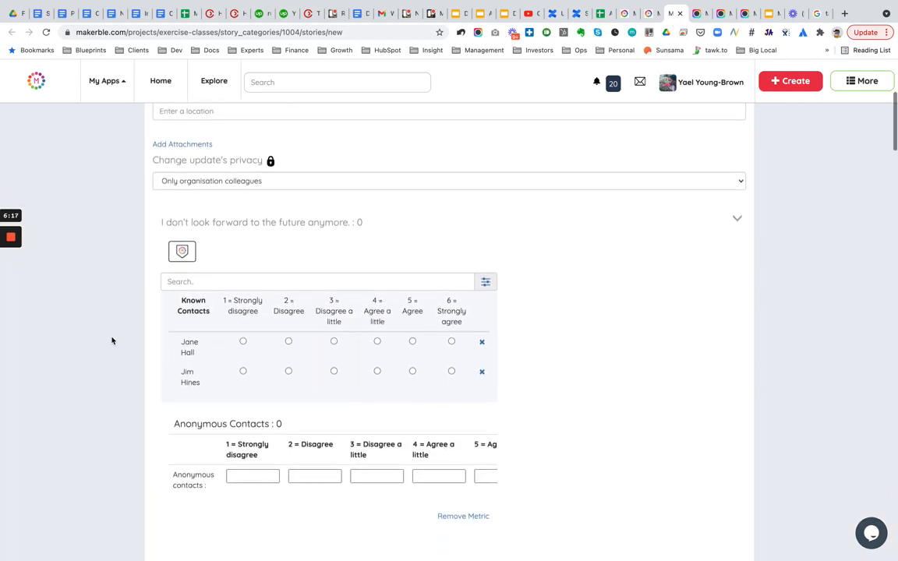
scroll(112, 341, "up", 7)
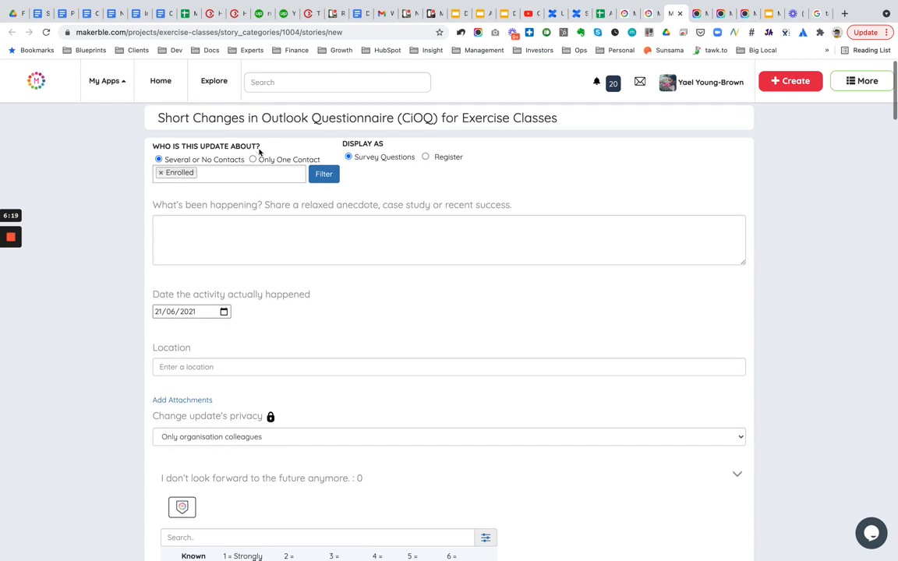
scroll(122, 255, "down", 8)
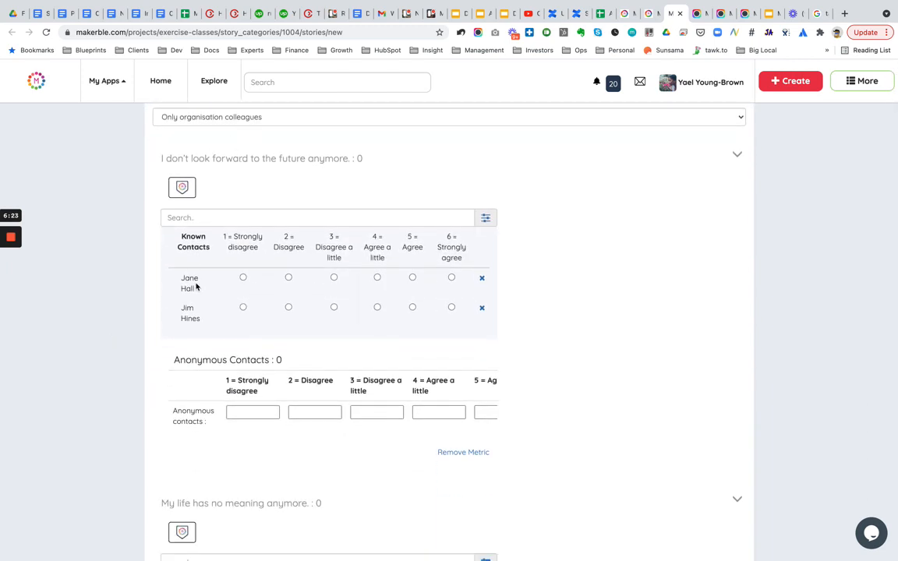
scroll(129, 285, "up", 4)
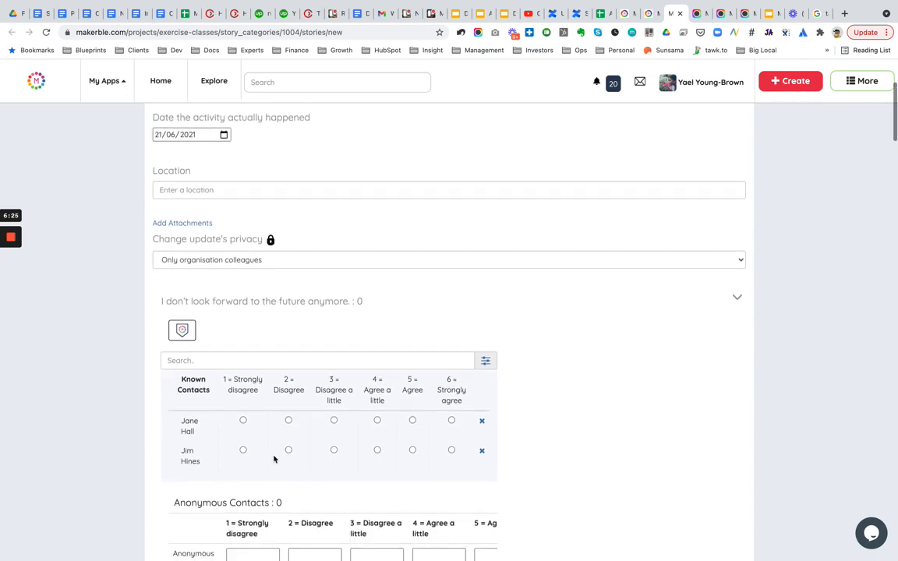
left_click(243, 421)
left_click(333, 450)
- Set the date the activity happened to 29/03/2021
scroll(101, 452, "up", 5)
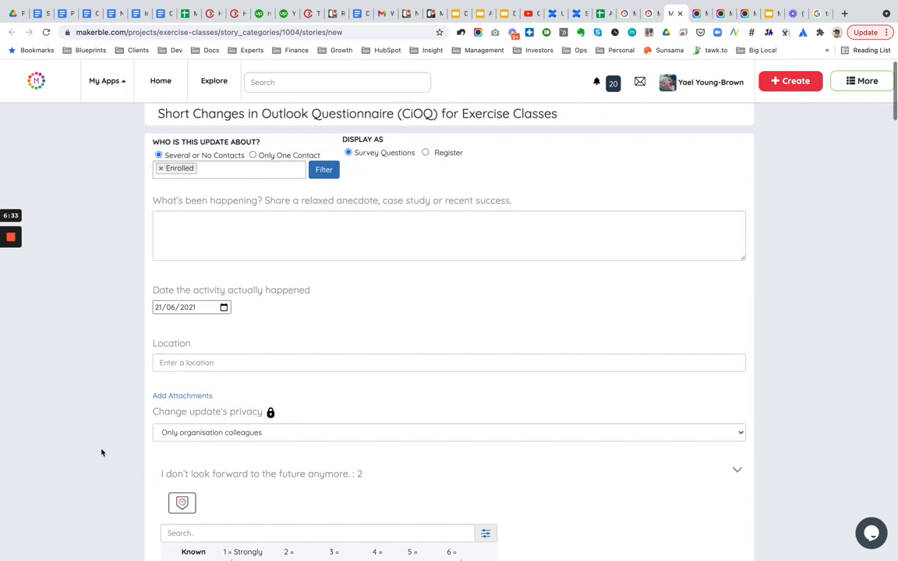
scroll(102, 452, "down", 1)
left_click(224, 286)
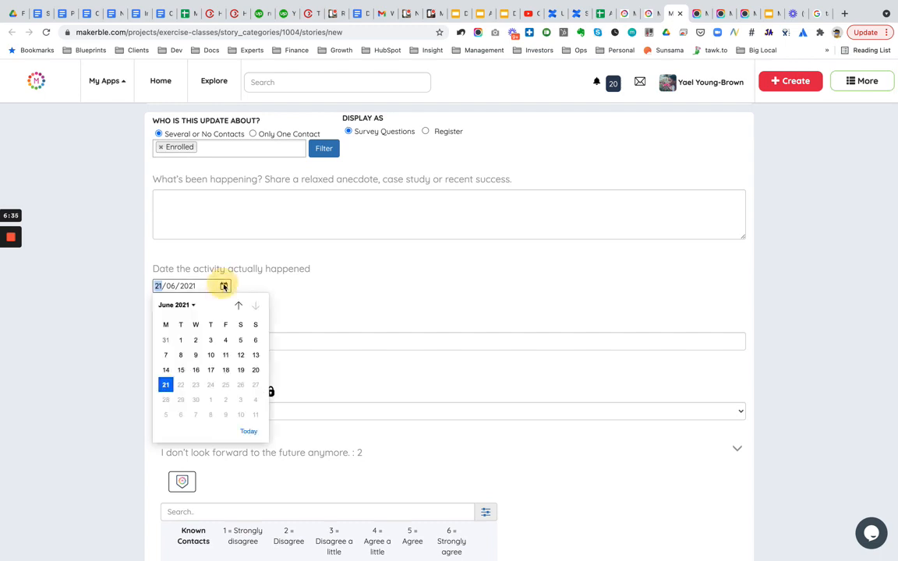
left_click(238, 305)
left_click(238, 306)
left_click(238, 305)
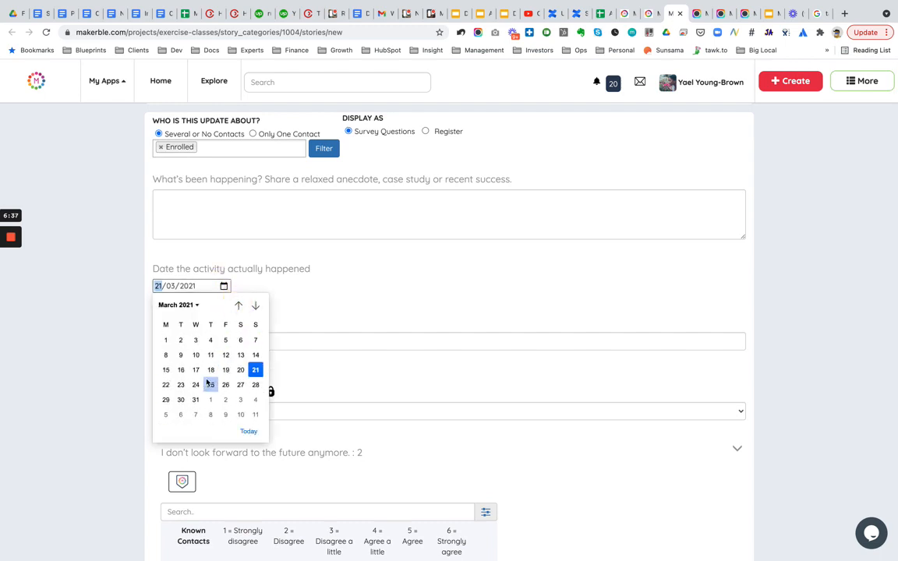
left_click(165, 399)
- Review the entered ratings and glance at the contact and survey campaign tabs before returning to the update form
scroll(112, 393, "down", 8)
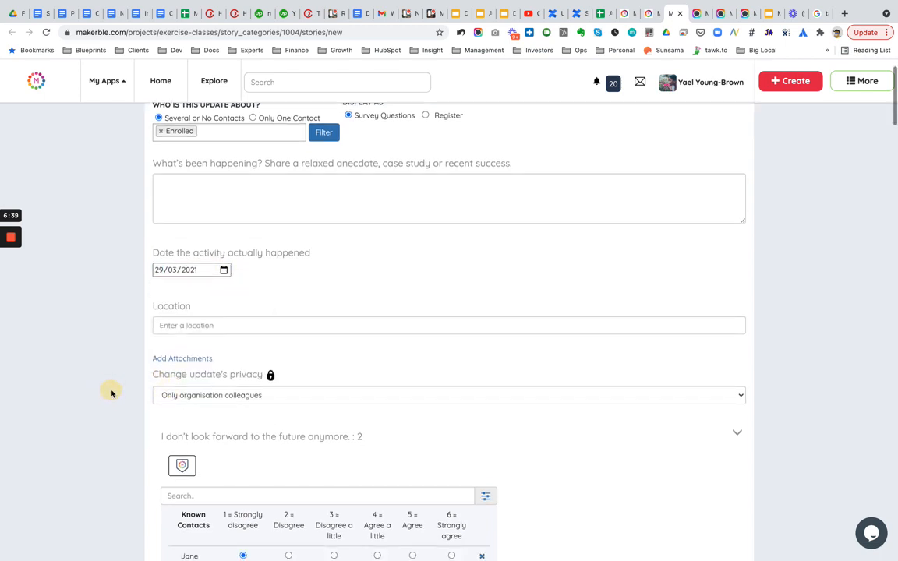
scroll(112, 394, "down", 4)
scroll(112, 393, "up", 2)
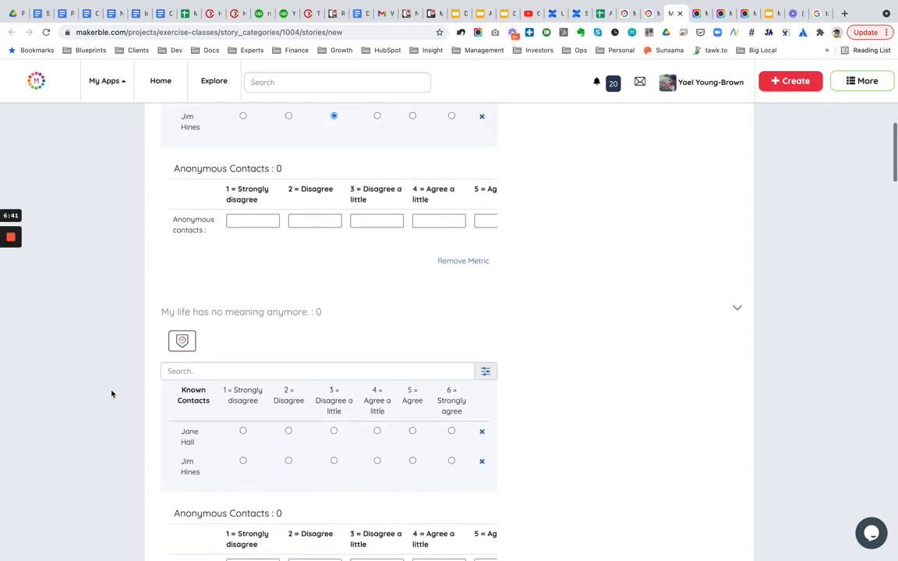
scroll(111, 394, "up", 4)
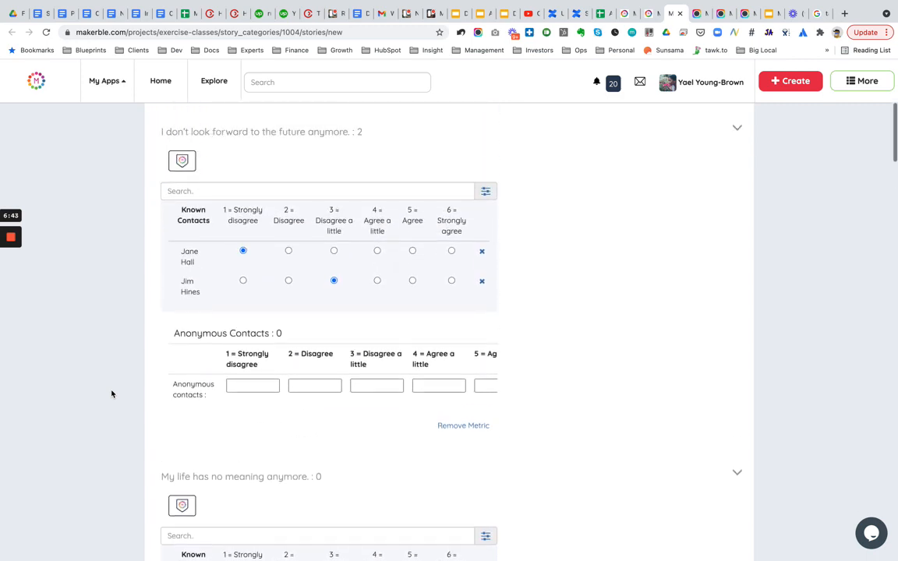
left_click(649, 14)
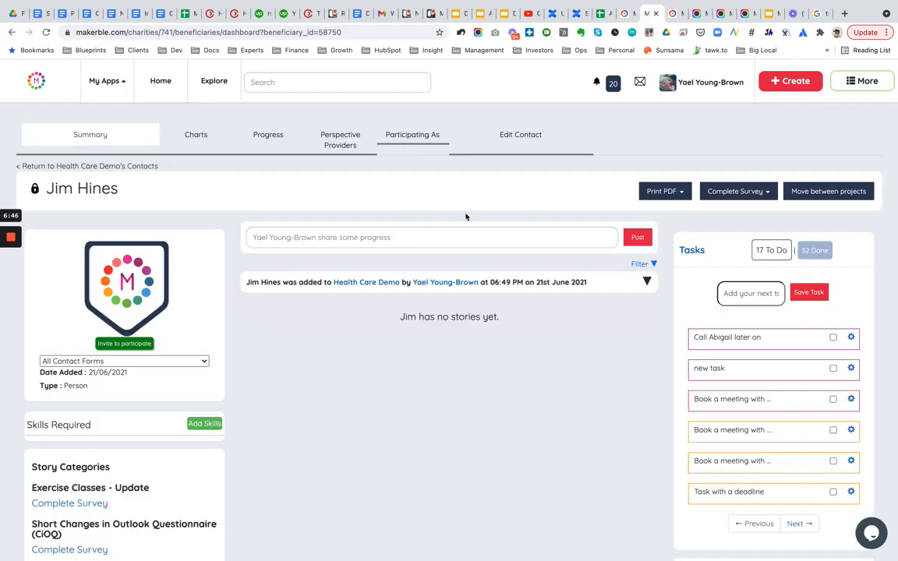
left_click(623, 13)
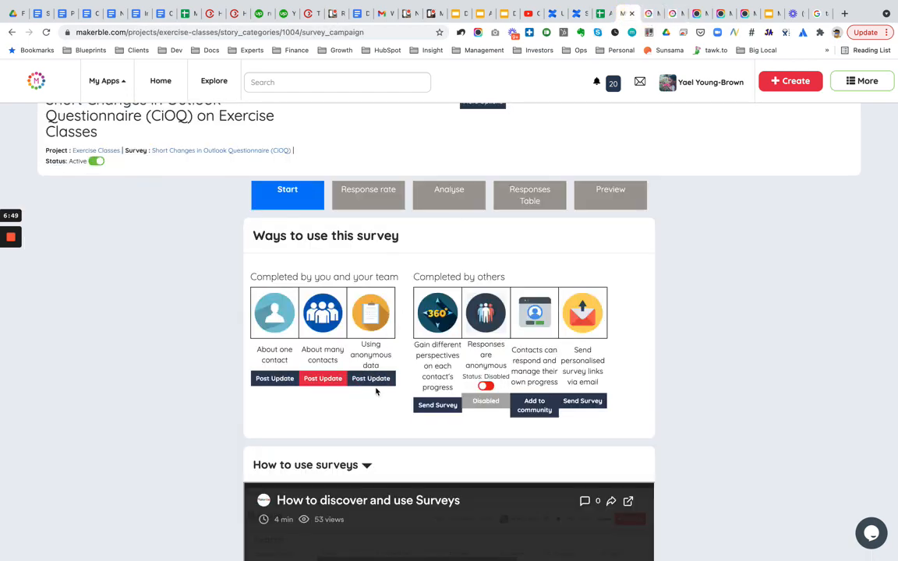
left_click(674, 14)
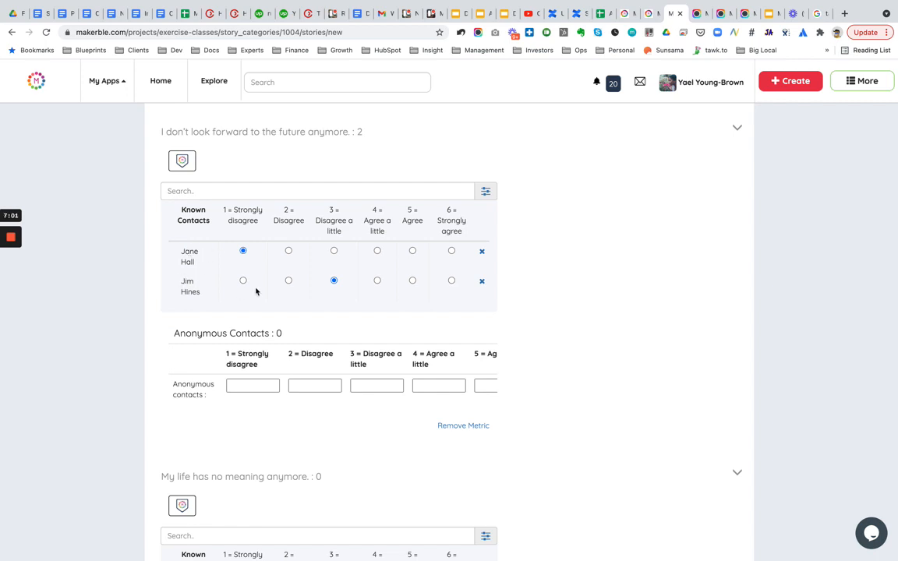
- Enter 5 anonymous contacts under both 3 = Disagree a little and 4 = Agree a little for the first question
left_click(366, 389)
type("5")
left_click(430, 387)
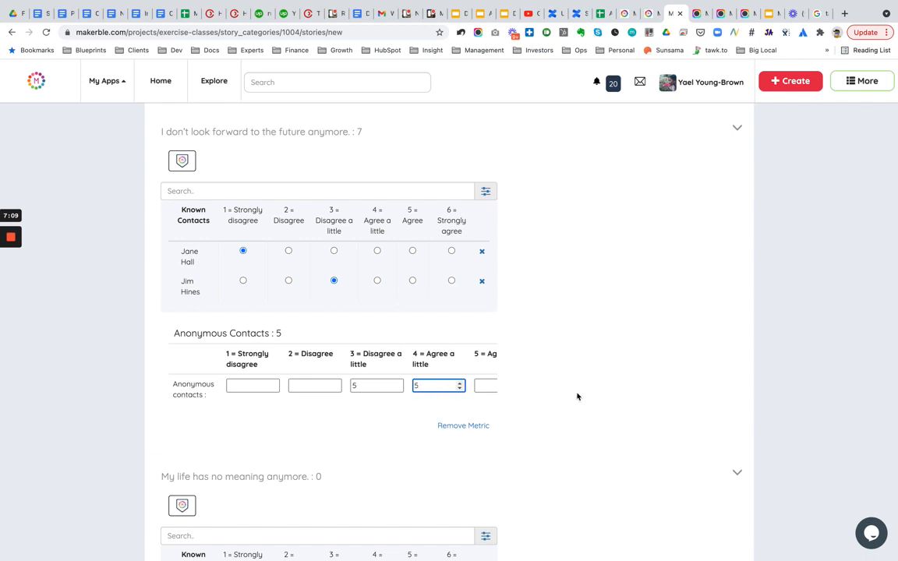
left_click(767, 365)
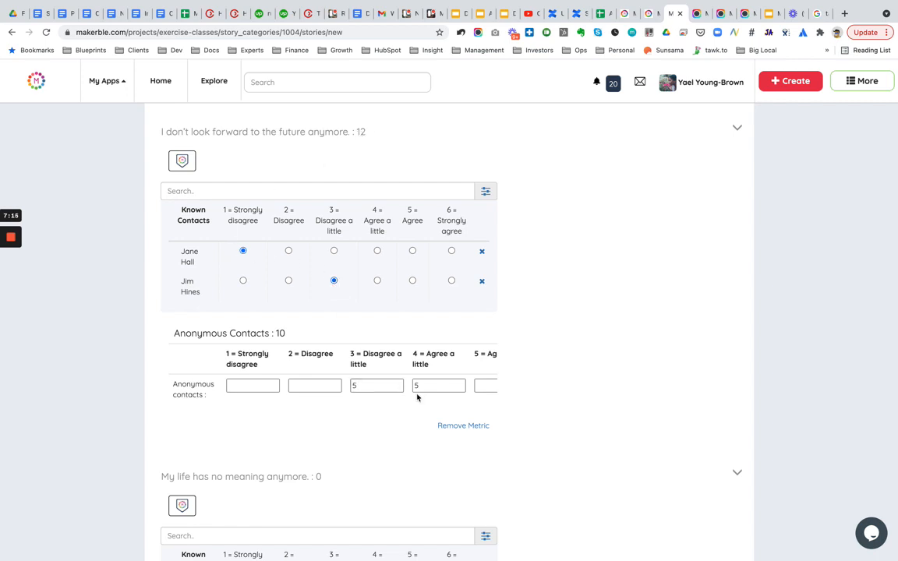
- Rate the first contact 5 = Agree and the second 4 = Agree a little on 'My life has no meaning anymore.'
scroll(334, 431, "down", 3)
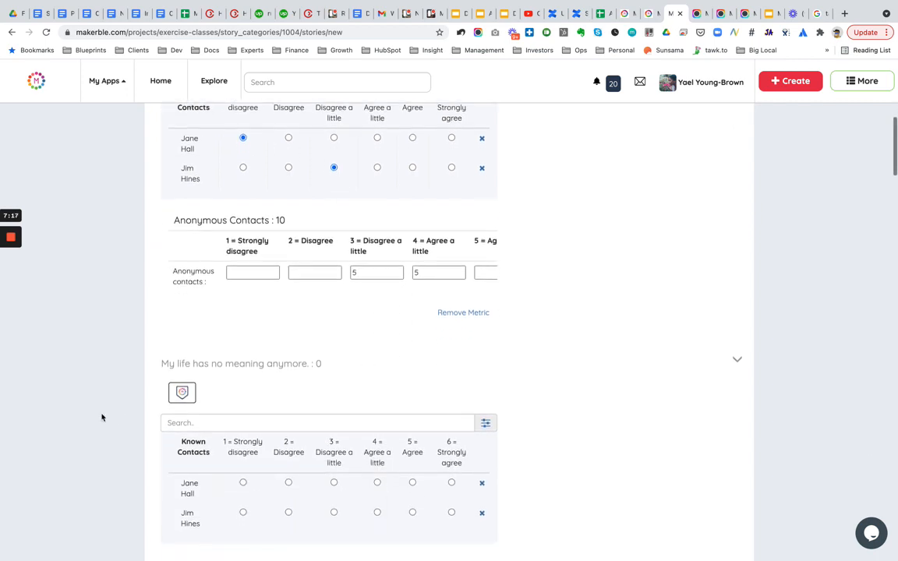
scroll(194, 413, "down", 3)
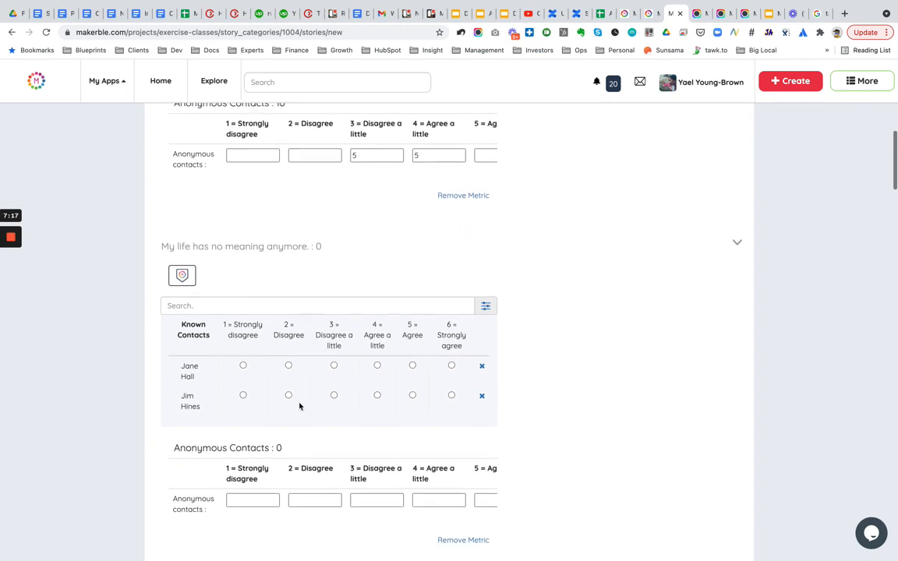
left_click(377, 395)
- Rate the first contact 5 = Agree and the second 6 = Strongly agree on 'I don't take life for granted anymore.'
scroll(575, 417, "down", 8)
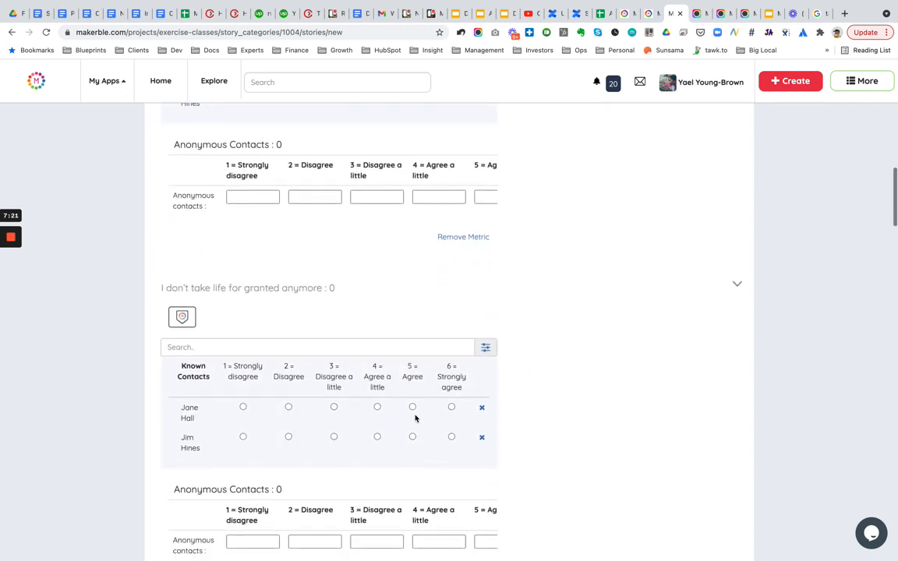
left_click(413, 407)
left_click(452, 437)
- Rate the first contact 6 = Strongly agree and the second 5 = Agree on 'I value my relationships much more now.'
scroll(566, 391, "down", 3)
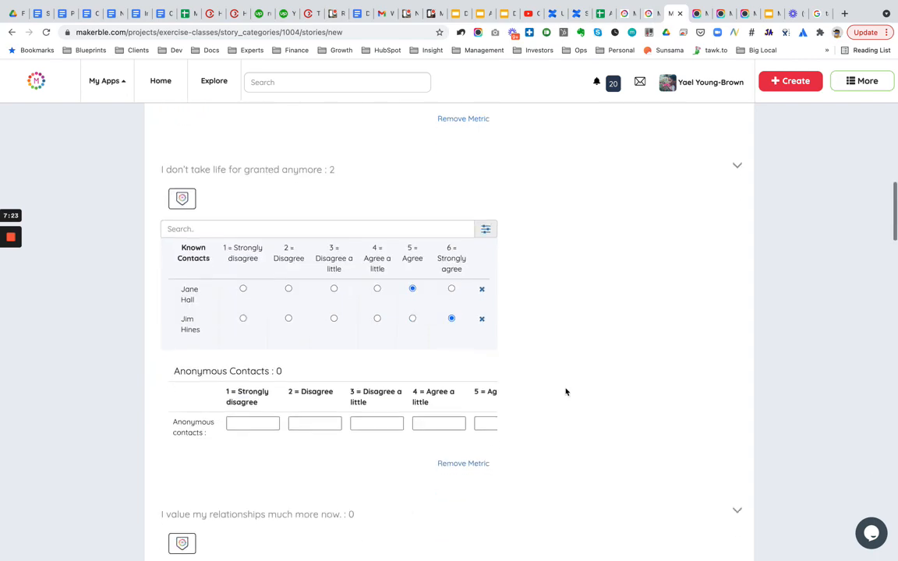
scroll(566, 392, "down", 8)
left_click(452, 314)
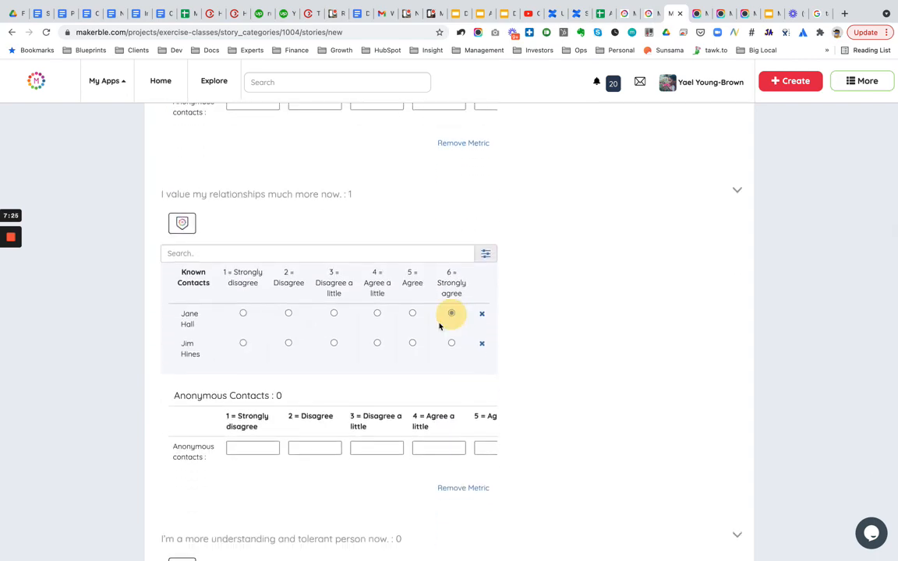
left_click(412, 343)
- Rate the first contact 3 = Disagree a little and the second 4 = Agree a little on 'I'm a more understanding and tolerant person now.'
scroll(591, 362, "down", 11)
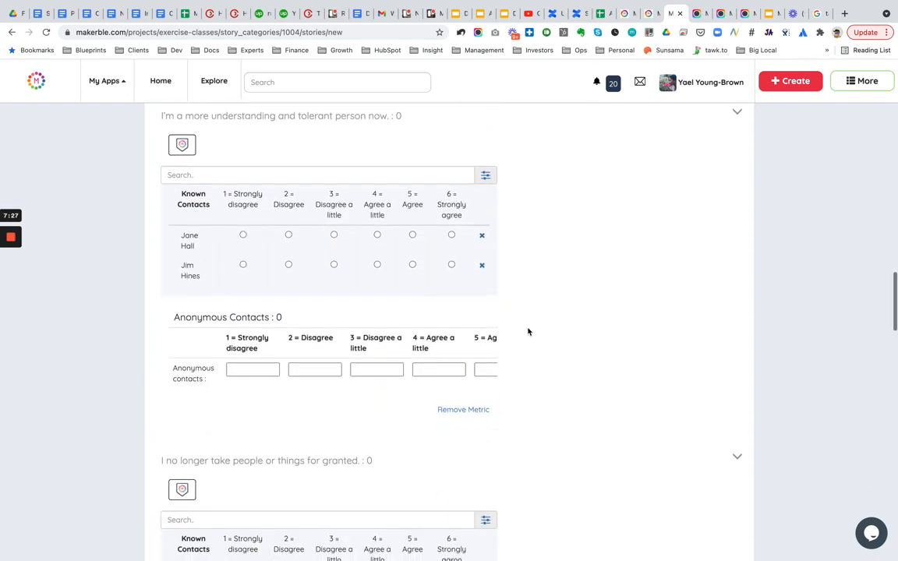
left_click(338, 237)
left_click(375, 267)
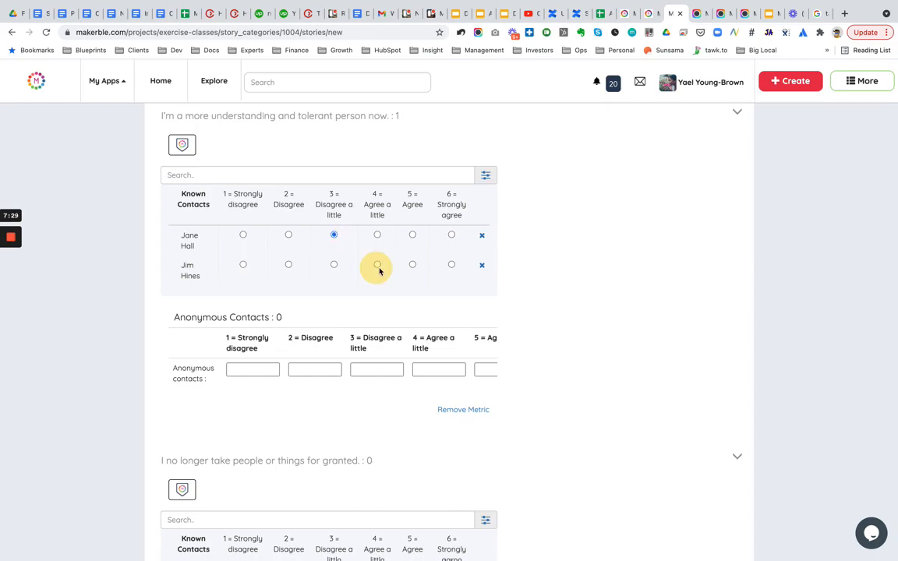
- Rate the second contact 1 = Strongly disagree on 'I have very little trust in myself now.'
scroll(582, 325, "down", 20)
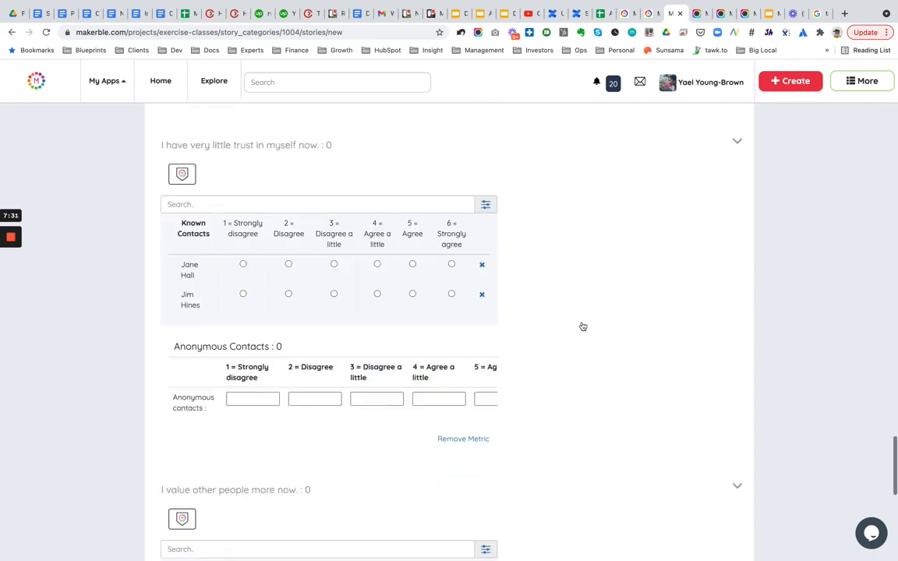
left_click(248, 307)
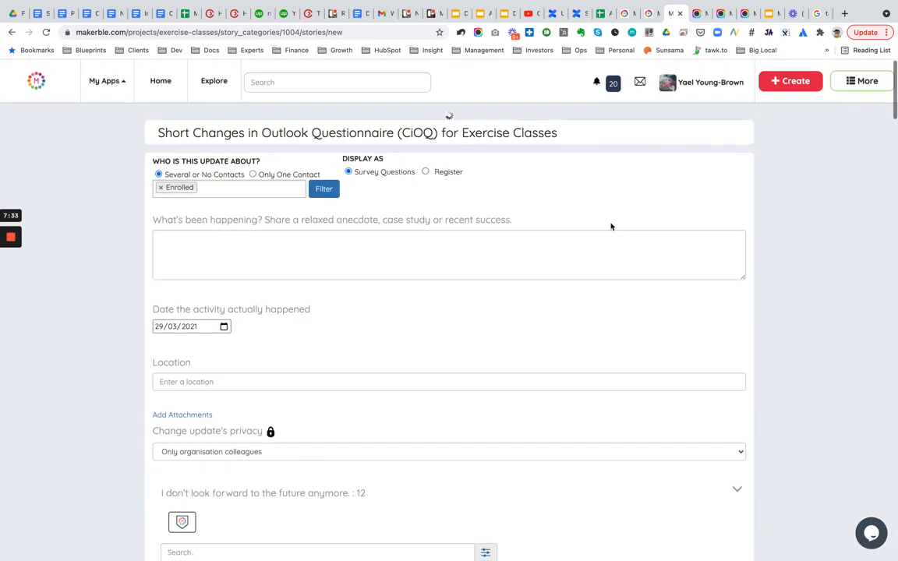
left_click(549, 93)
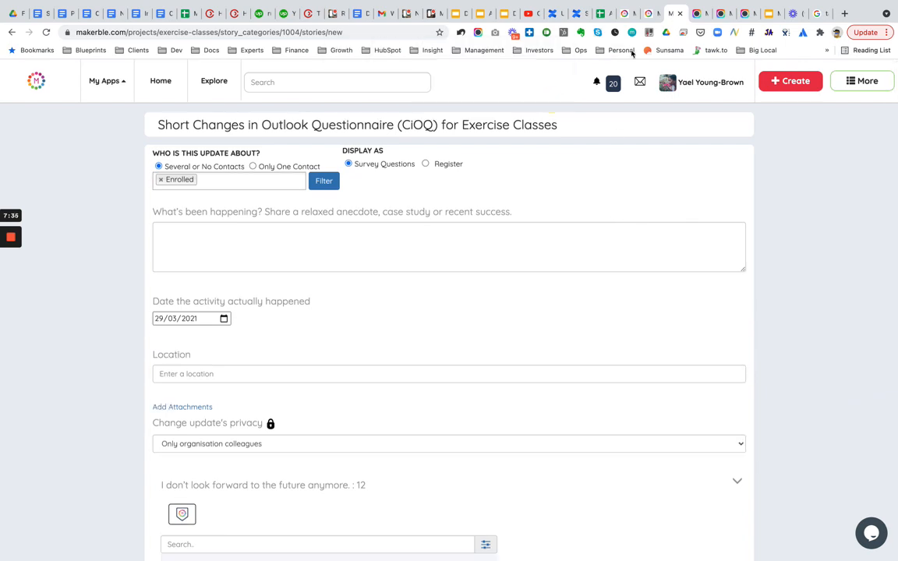
- Open the survey's Send Survey page for personalised survey links in a new tab
left_click(624, 15)
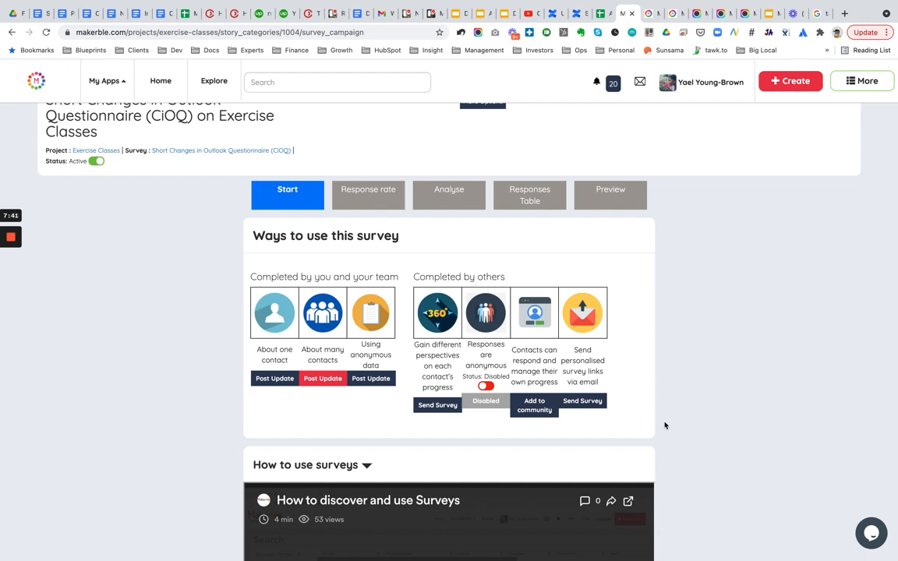
right_click(583, 404)
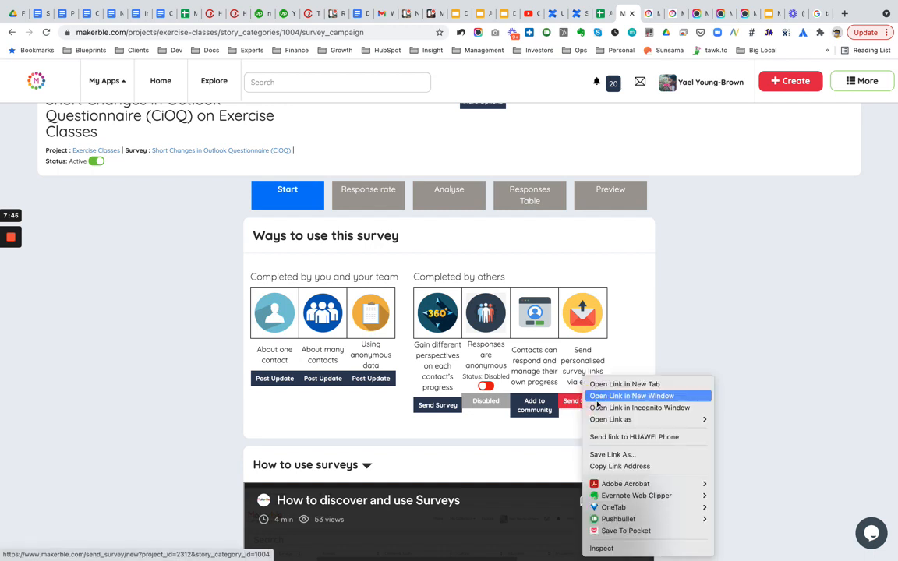
left_click(617, 382)
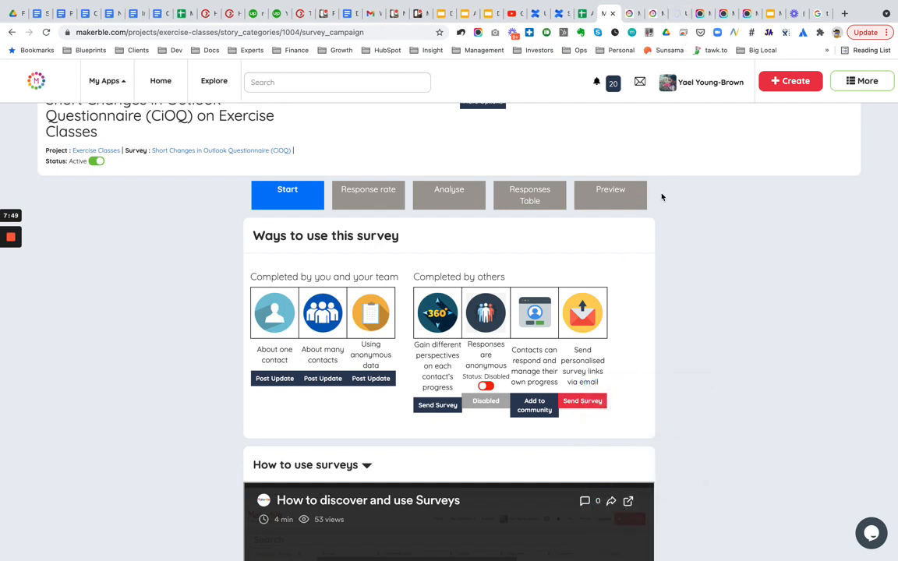
scroll(662, 194, "up", 1)
left_click(676, 15)
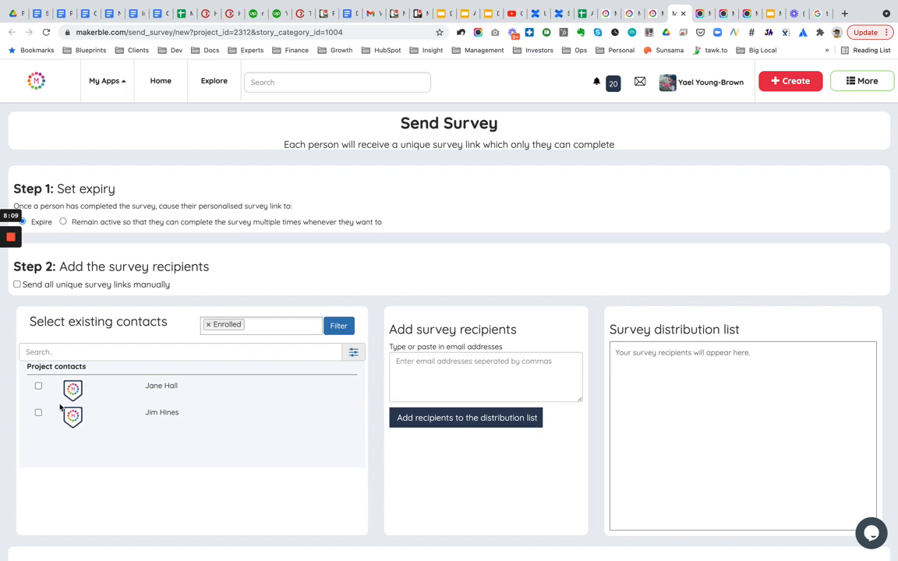
- Add the first project contact to the survey distribution list, choosing to send the unique survey link manually
left_click(38, 386)
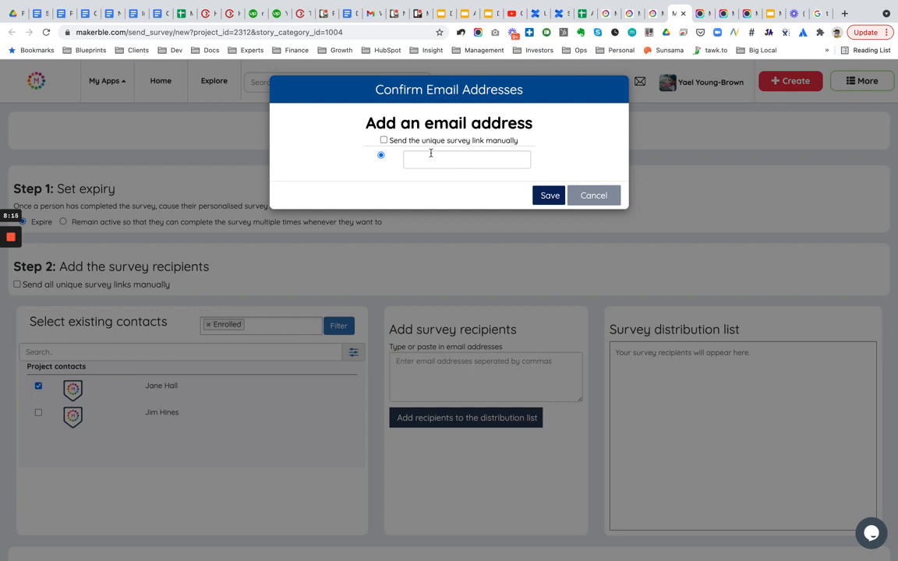
left_click(384, 141)
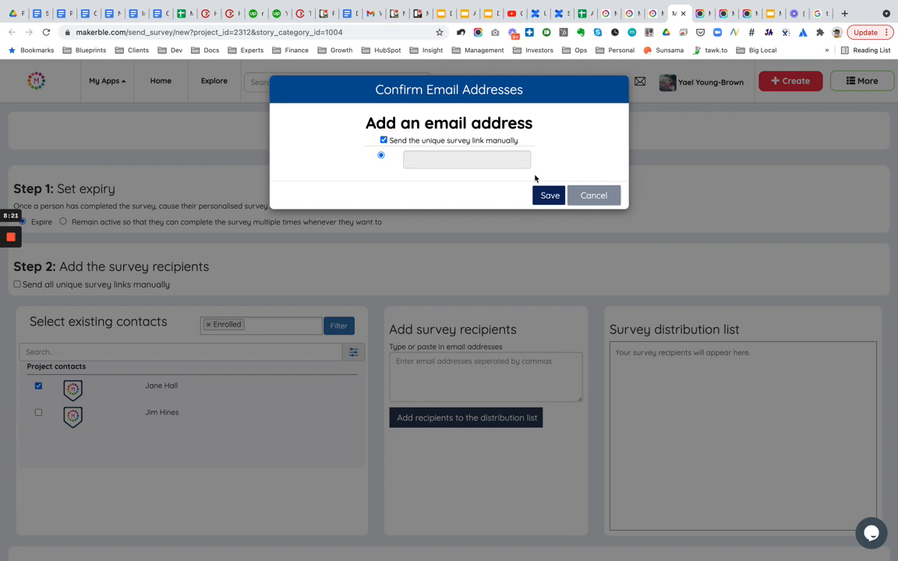
left_click(548, 195)
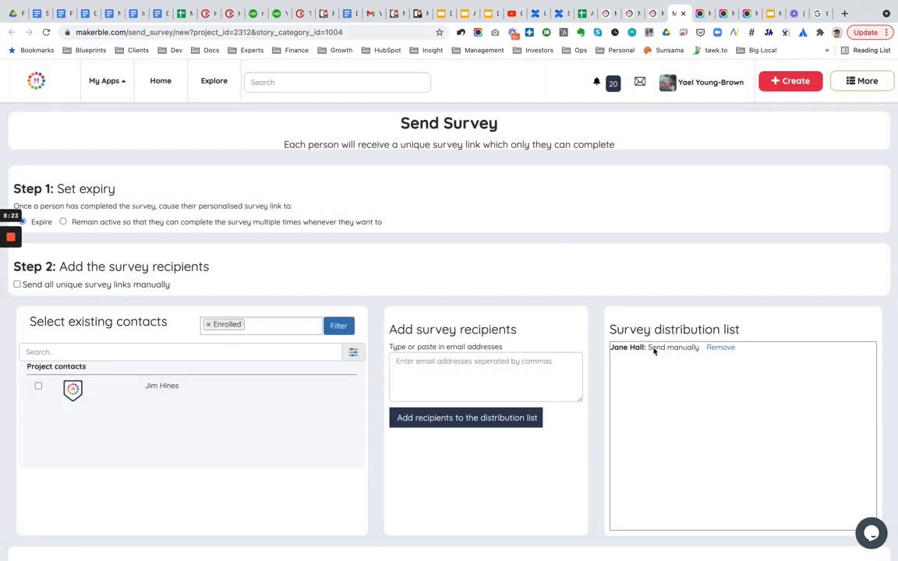
- Add the second project contact to the survey distribution list, also sending the unique survey link manually
left_click(39, 386)
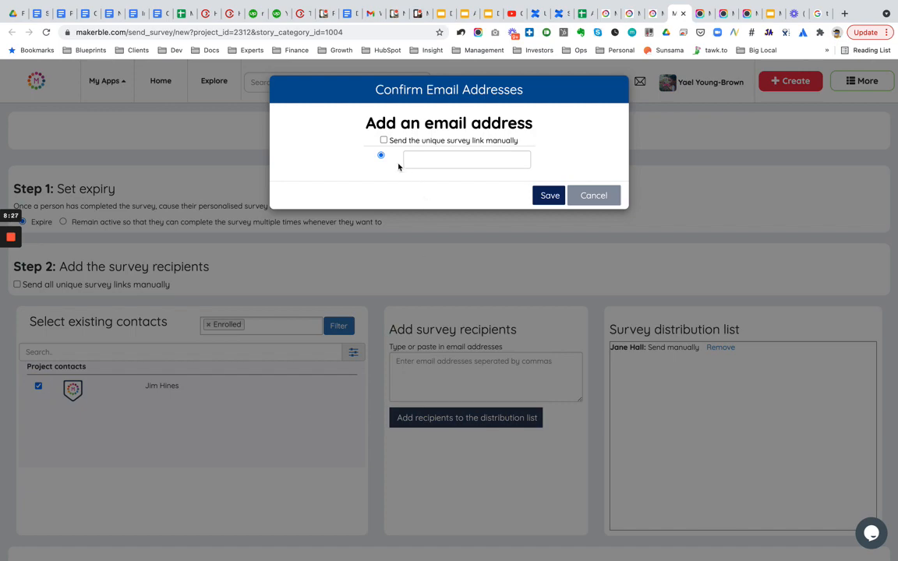
left_click(383, 140)
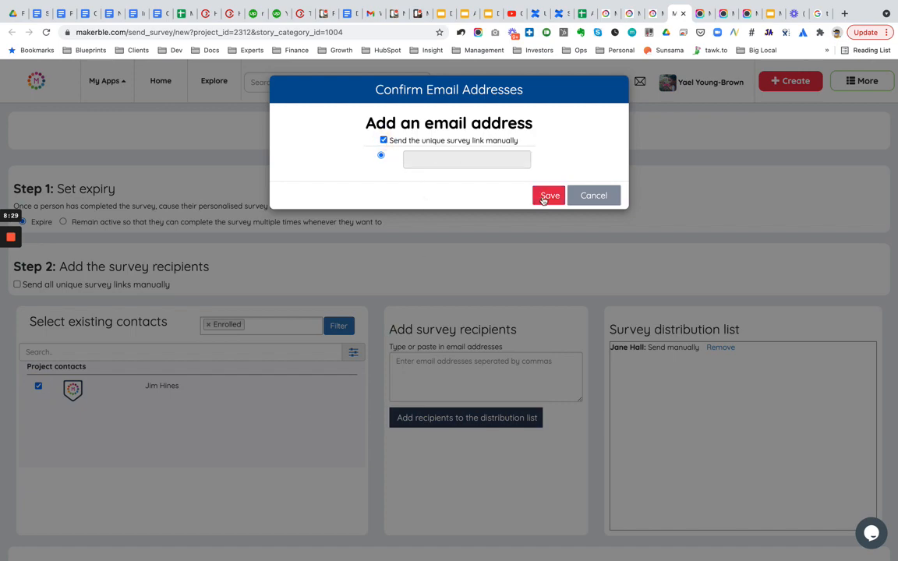
left_click(548, 196)
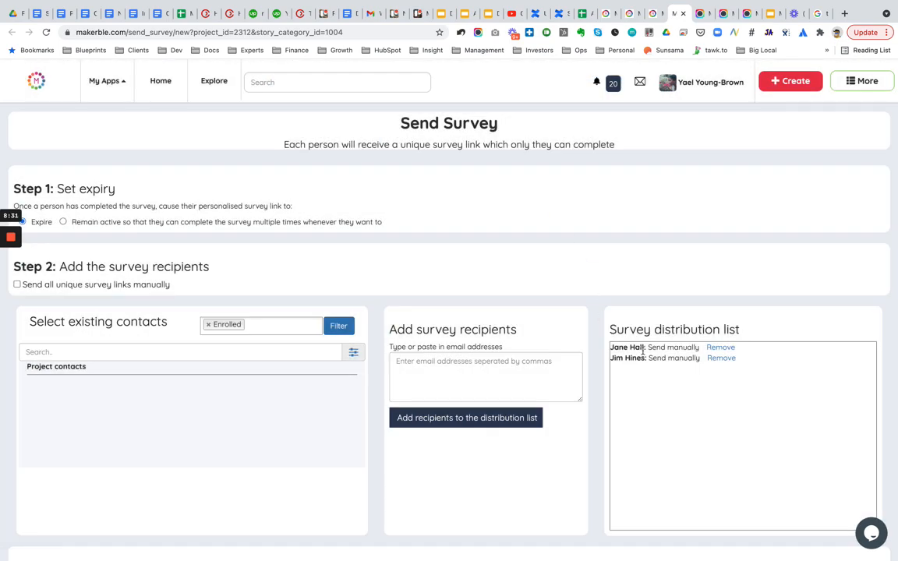
- Send the surveys to both contacts on the distribution list, keeping the default reminder settings
scroll(639, 390, "down", 3)
scroll(639, 389, "down", 3)
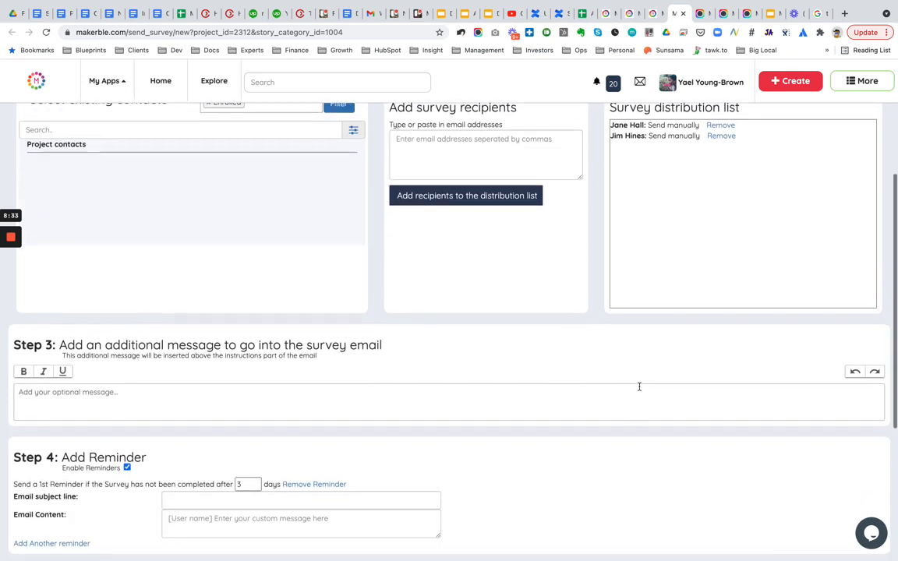
scroll(434, 341, "down", 1)
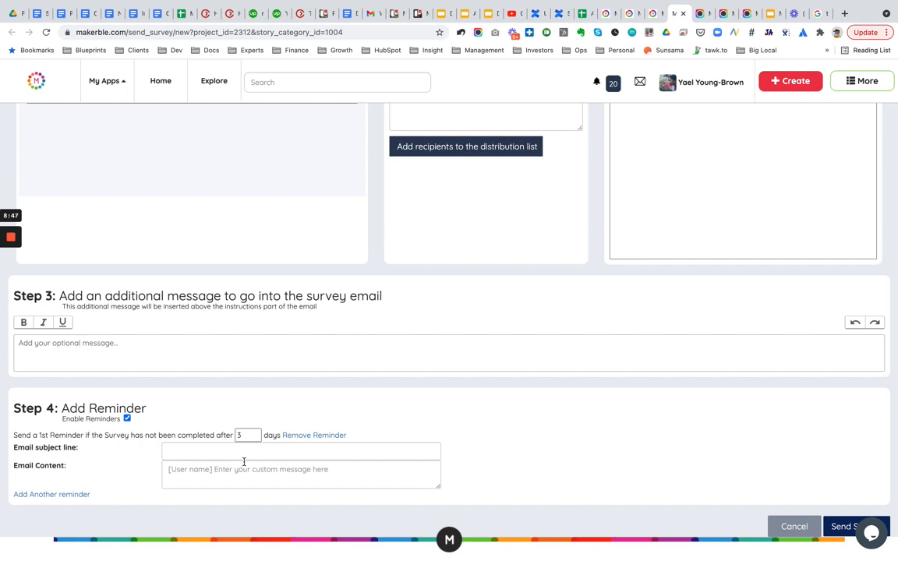
scroll(243, 477, "up", 10)
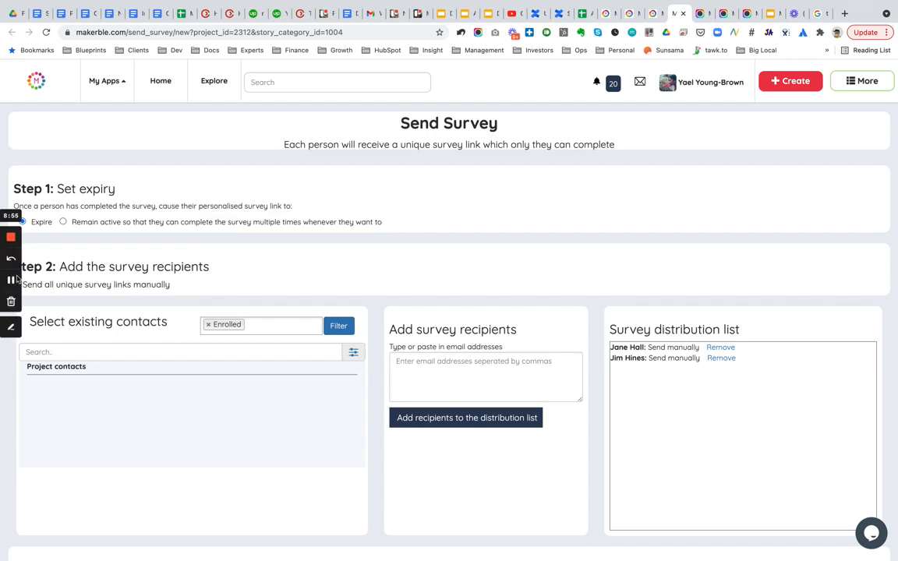
scroll(594, 433, "down", 5)
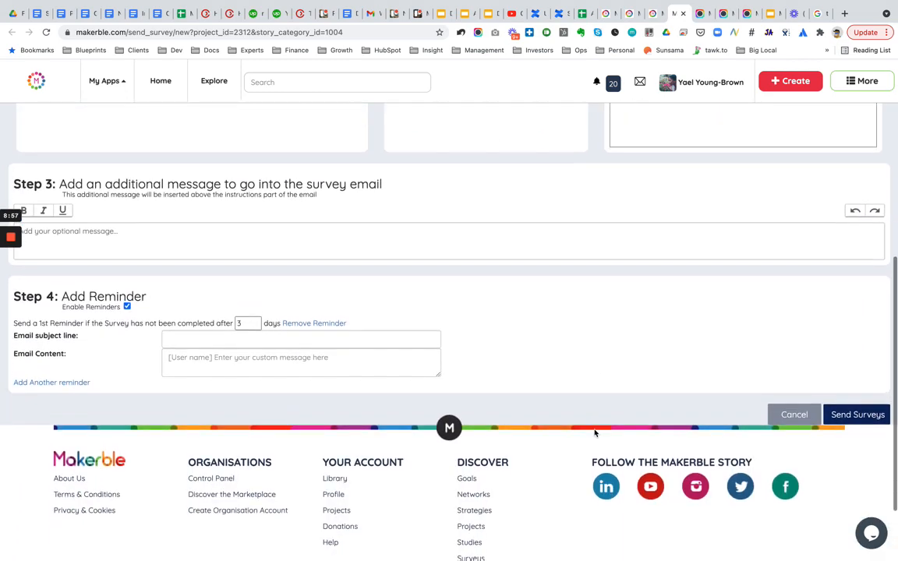
left_click(855, 411)
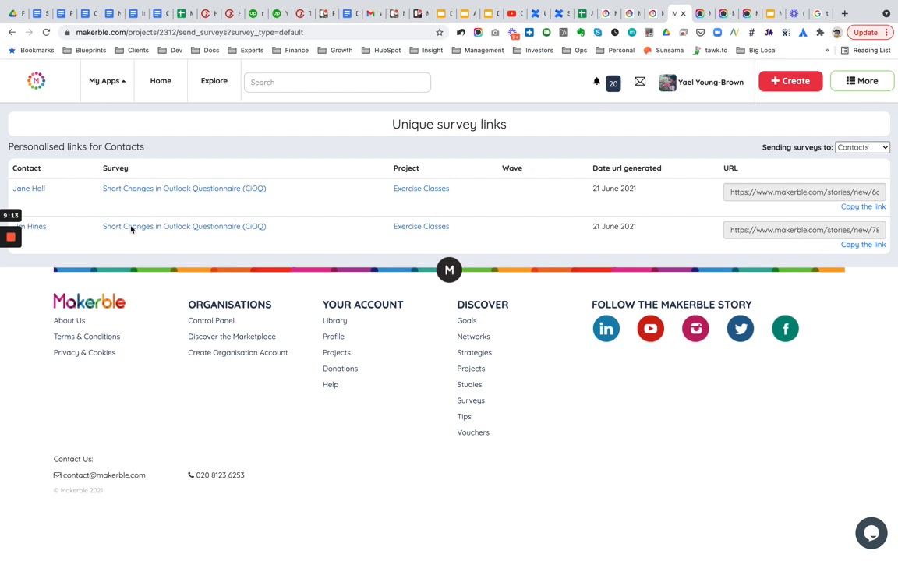
- Copy the first contact's unique survey link and open it in a new incognito window
left_click(860, 207)
key("super+shift+n")
key("super+v")
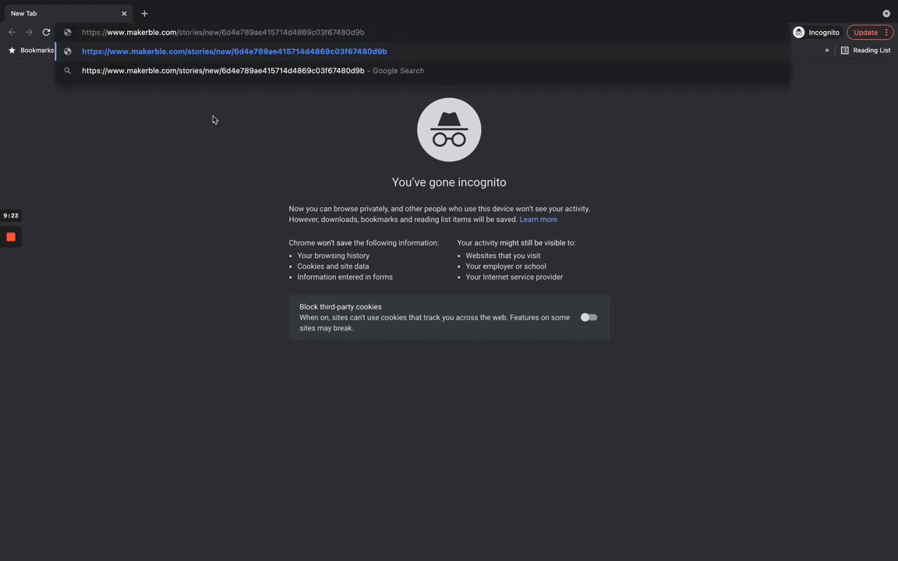
key("Return")
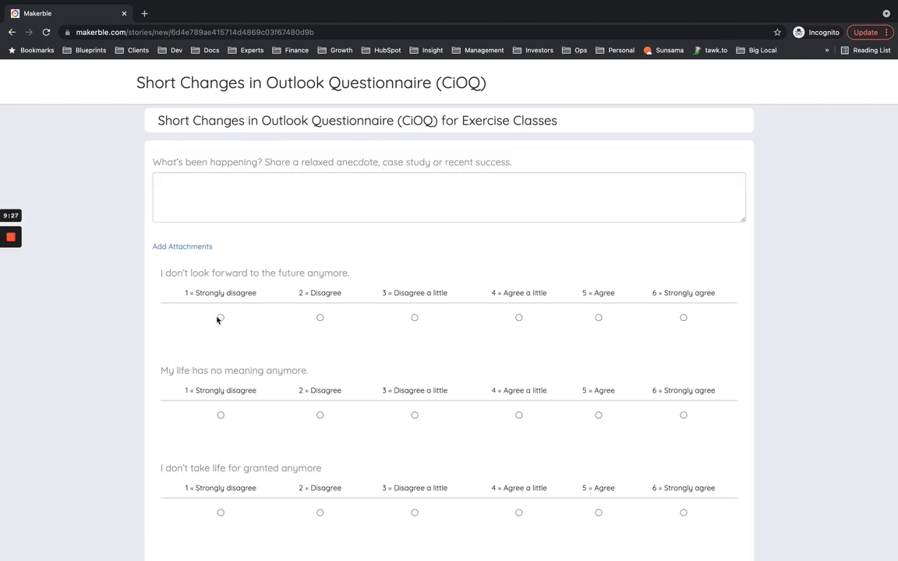
- Answer the first five statements as the contact: 1 = Strongly disagree, 3, 2, 4 and 3 = Disagree a little
left_click(221, 318)
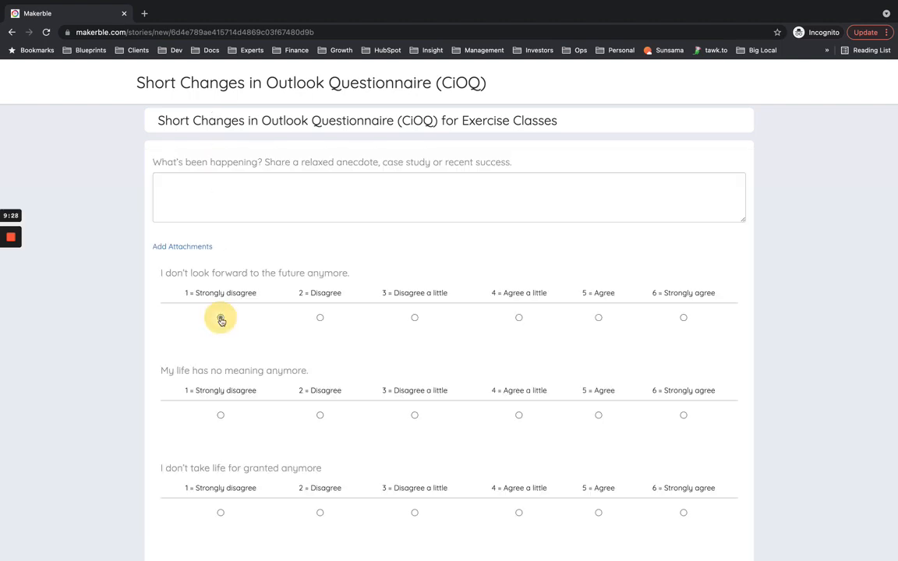
left_click(415, 416)
scroll(413, 421, "down", 3)
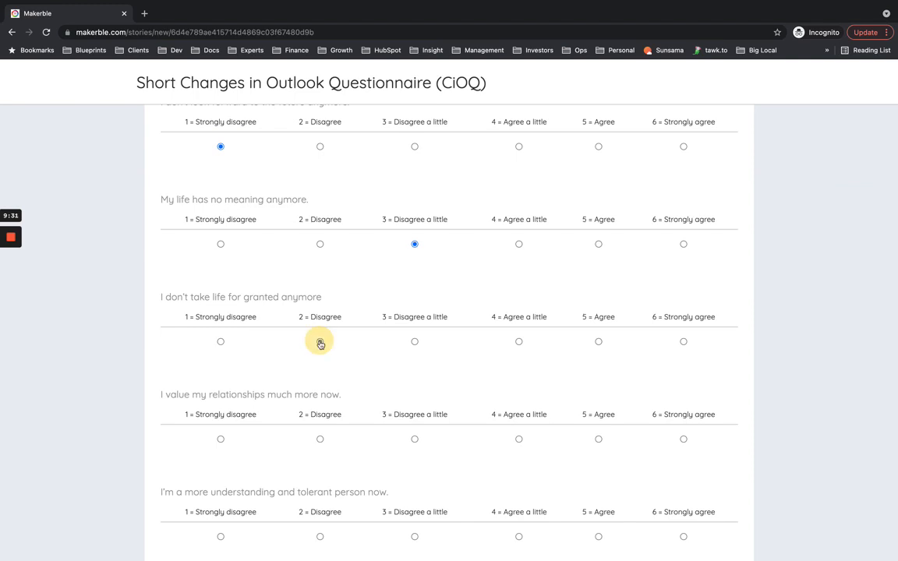
left_click(320, 342)
left_click(519, 439)
scroll(518, 438, "down", 3)
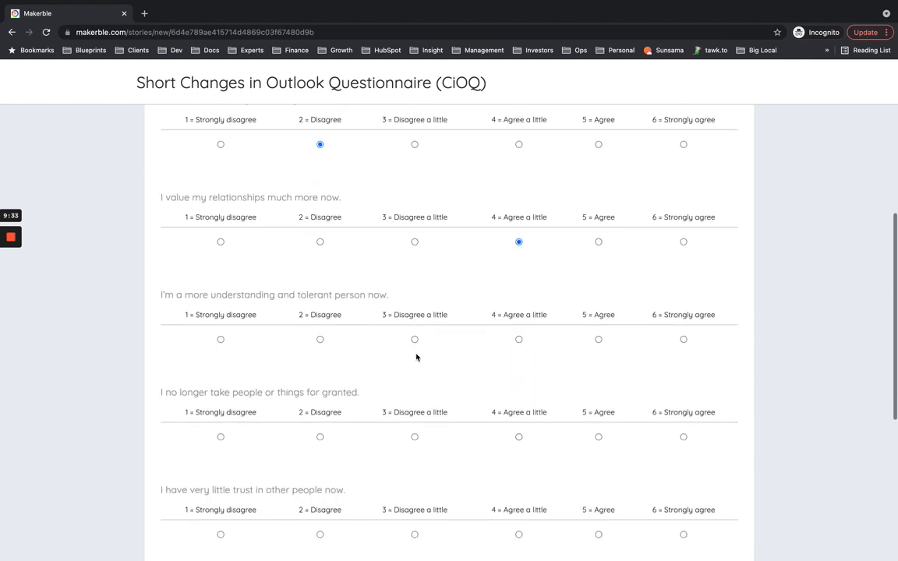
left_click(414, 339)
scroll(424, 405, "down", 2)
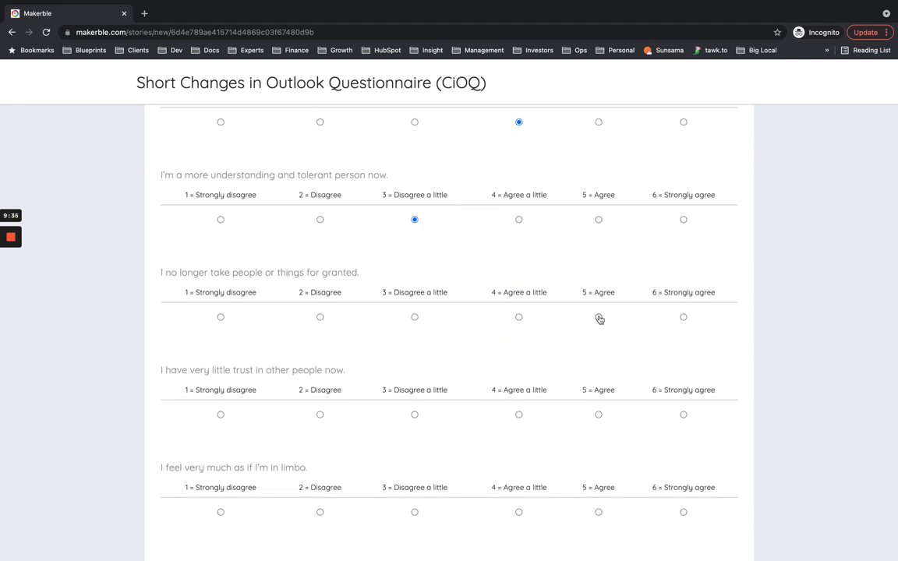
- Rate the remaining five statements 5, 6, 6, 5 and 4 = Agree a little, then submit the survey
left_click(599, 318)
scroll(597, 315, "down", 2)
left_click(684, 324)
scroll(684, 329, "down", 2)
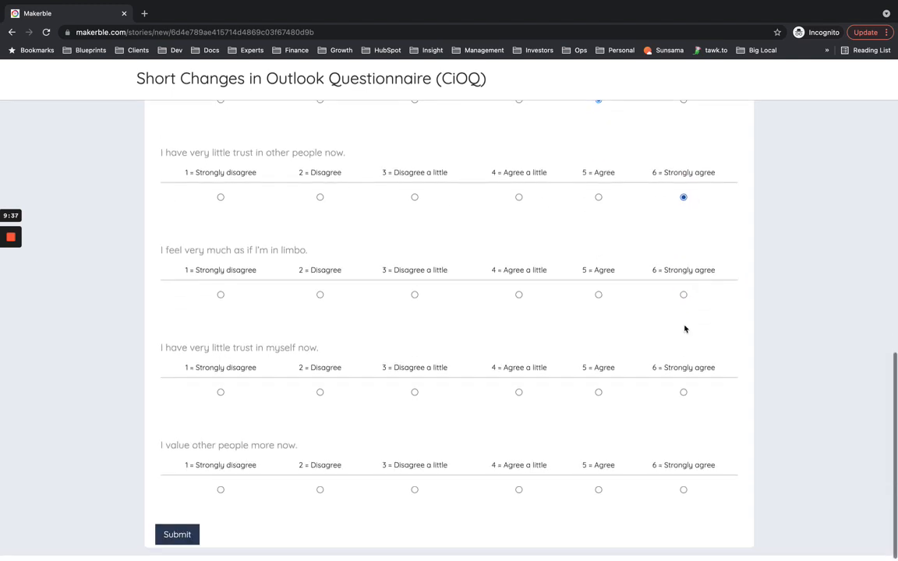
left_click(683, 295)
left_click(599, 393)
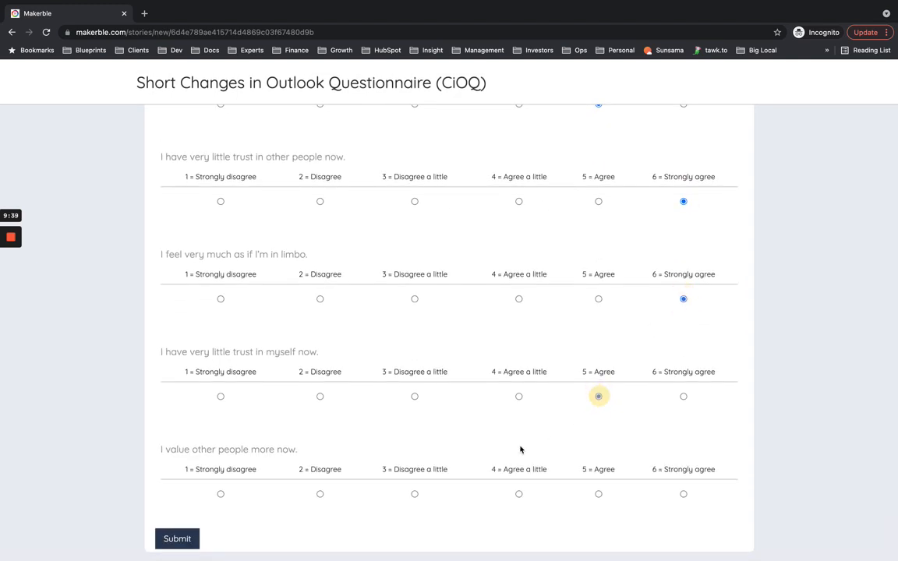
left_click(518, 493)
left_click(180, 541)
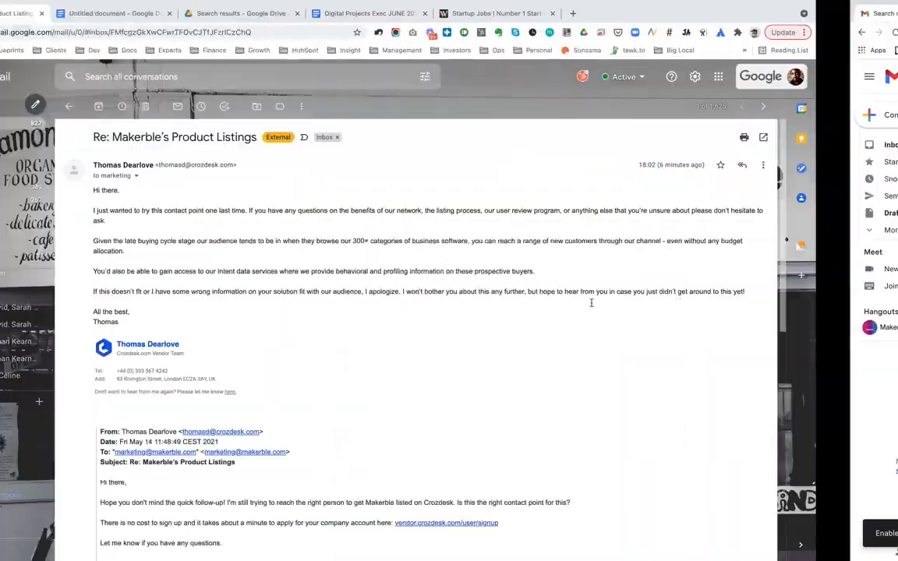
- Return to the survey's page and open the 360 feedback Send Survey page in a new tab
key("ctrl+Left")
key("ctrl+Left")
key("ctrl+Right")
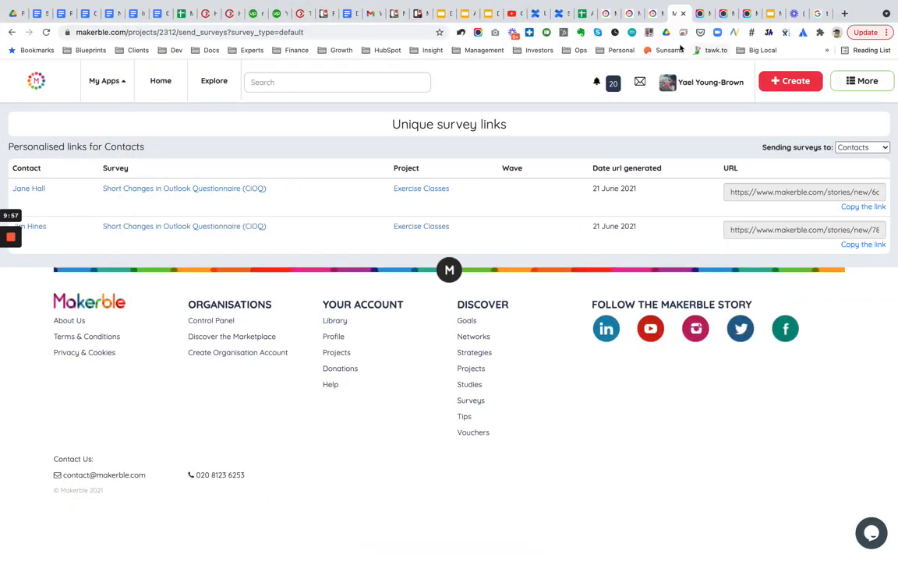
left_click(653, 14)
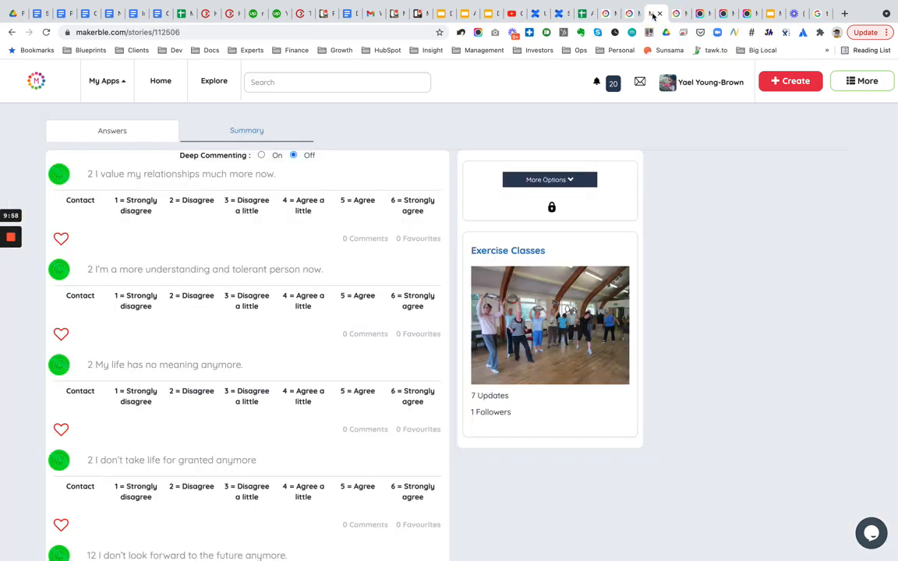
left_click(604, 13)
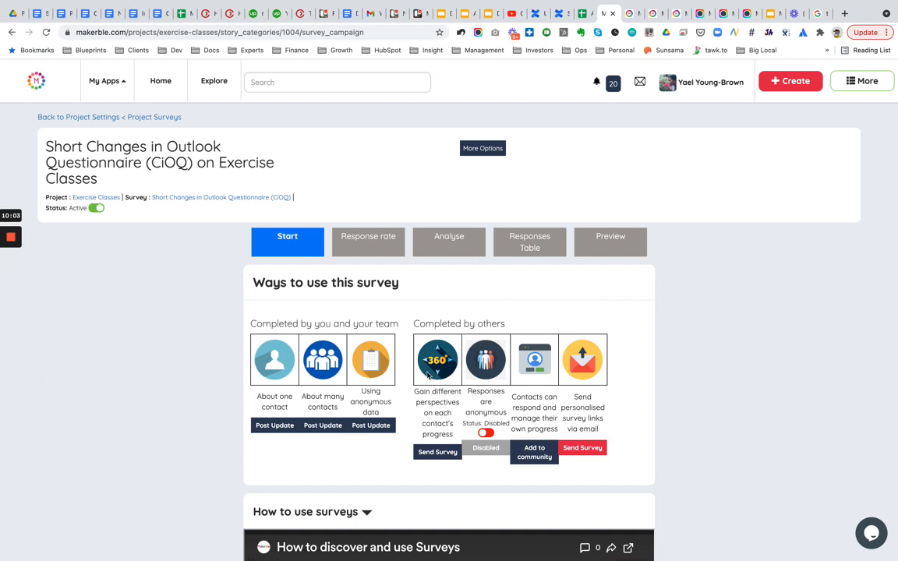
right_click(434, 454)
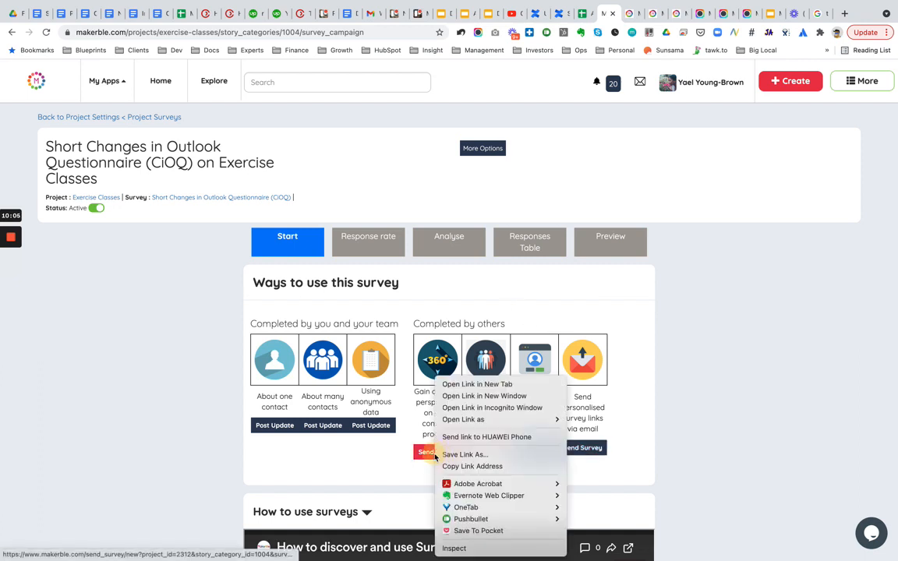
left_click(470, 384)
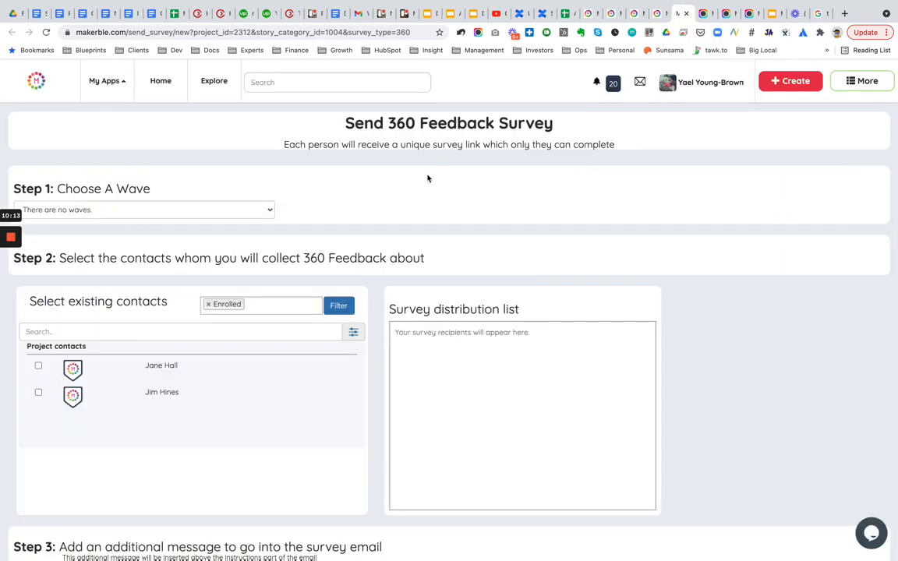
- Select the first contact for 360 feedback and add the second contact as a perspective provider, sending links manually
left_click(38, 366)
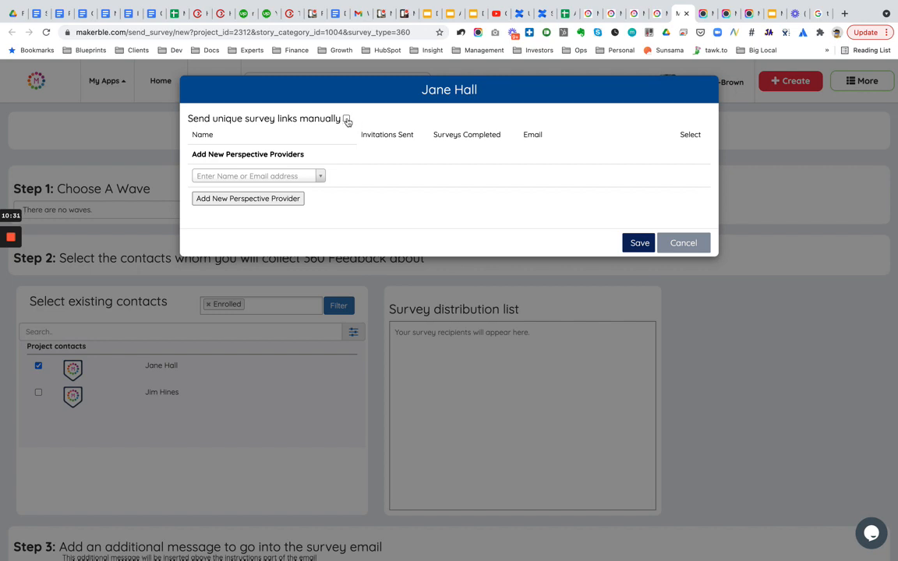
left_click(345, 120)
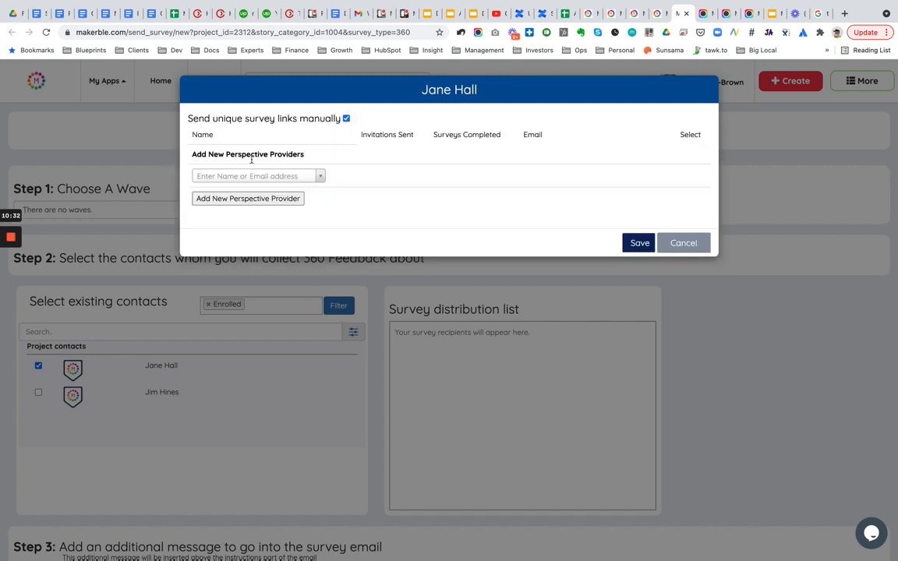
left_click(212, 176)
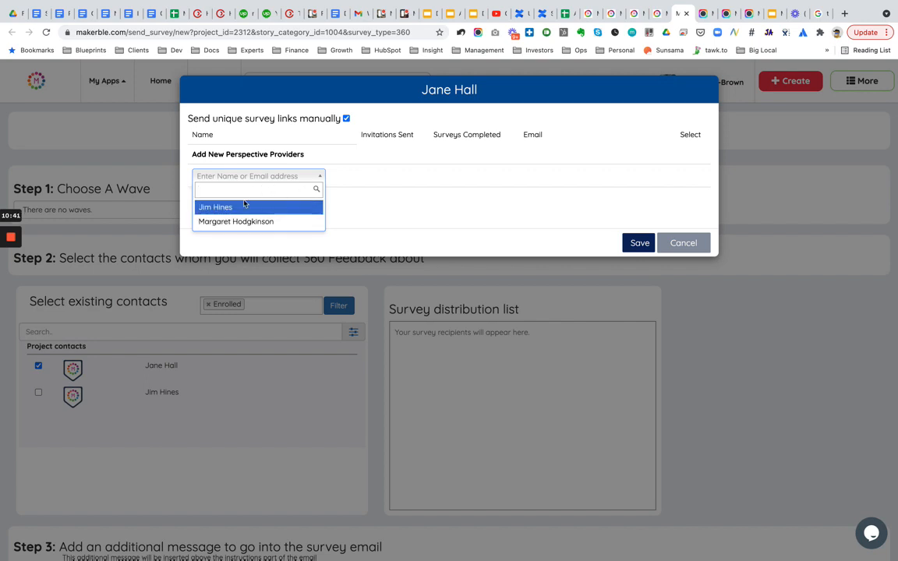
left_click(386, 216)
left_click(304, 176)
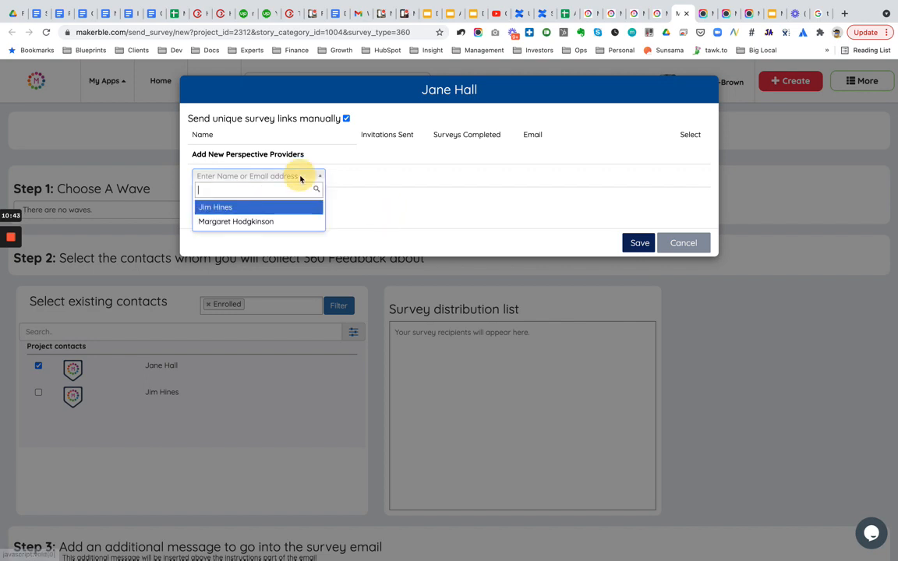
left_click(226, 207)
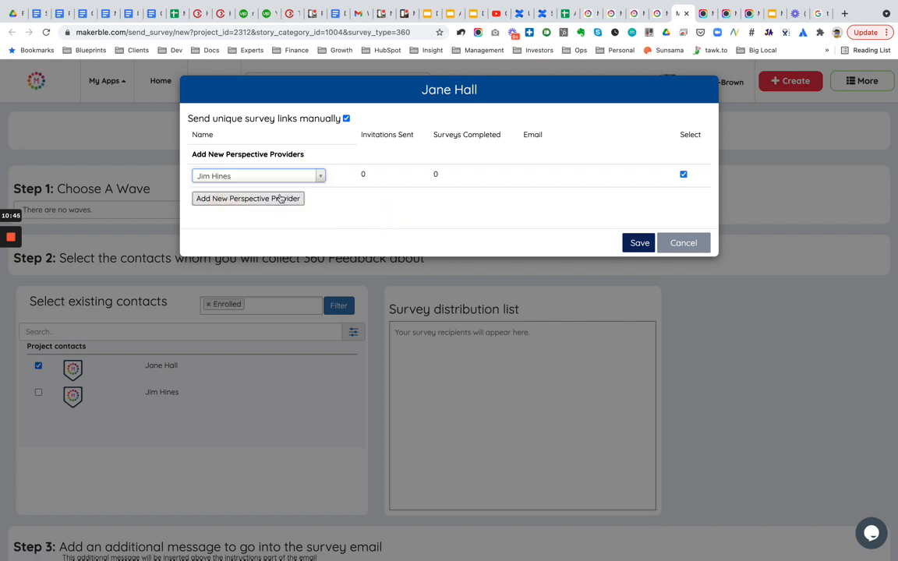
left_click(638, 244)
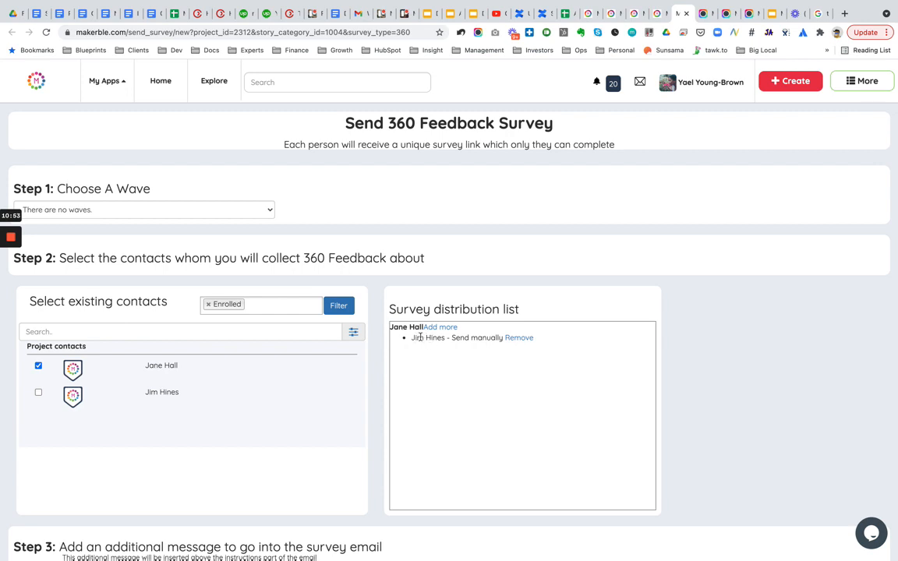
- Open the survey's response rate overview
scroll(368, 394, "down", 5)
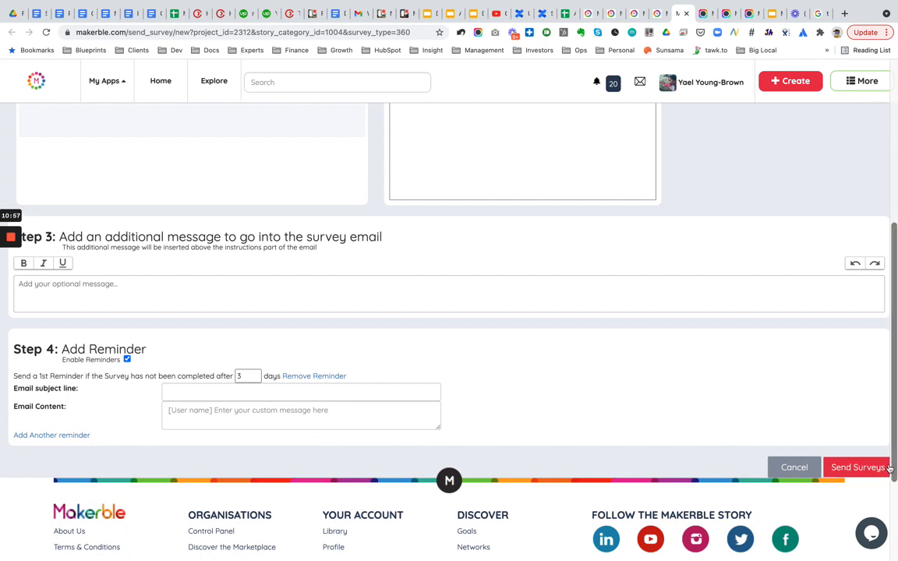
scroll(779, 234, "up", 4)
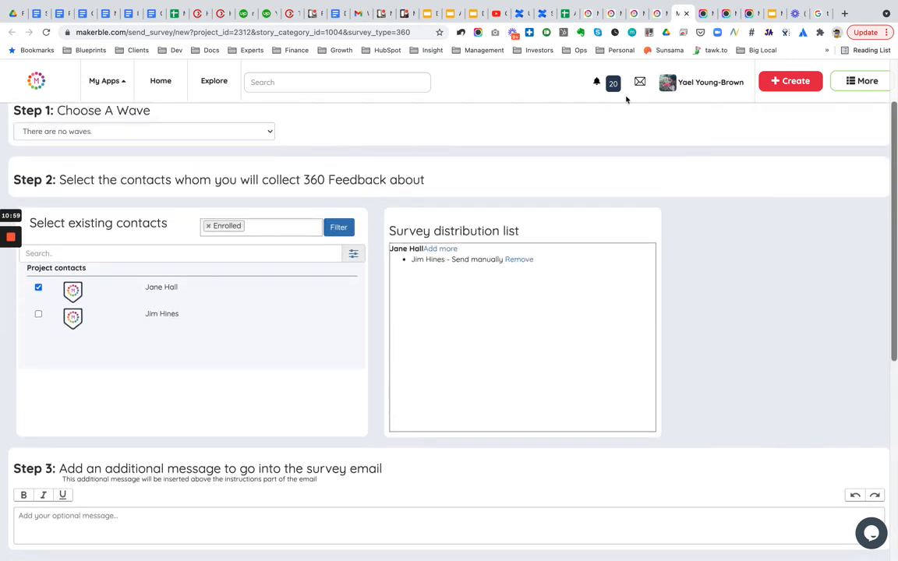
left_click(588, 13)
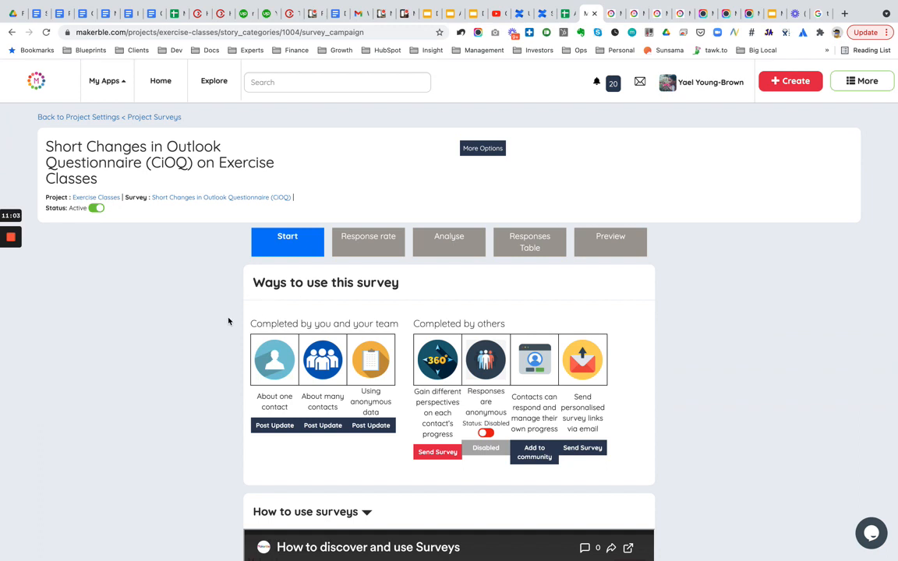
left_click(353, 249)
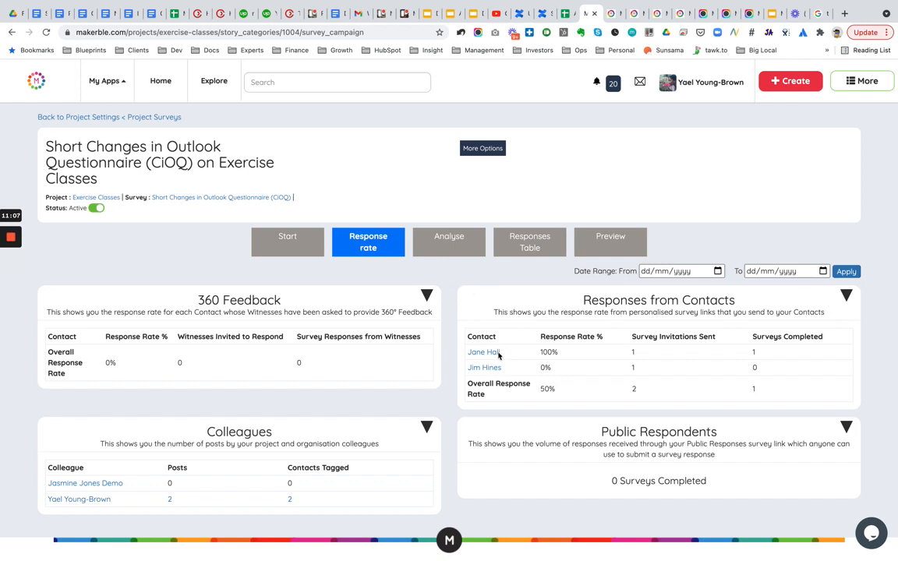
- Open the Analyse view and examine the response charts for each statement
left_click(451, 243)
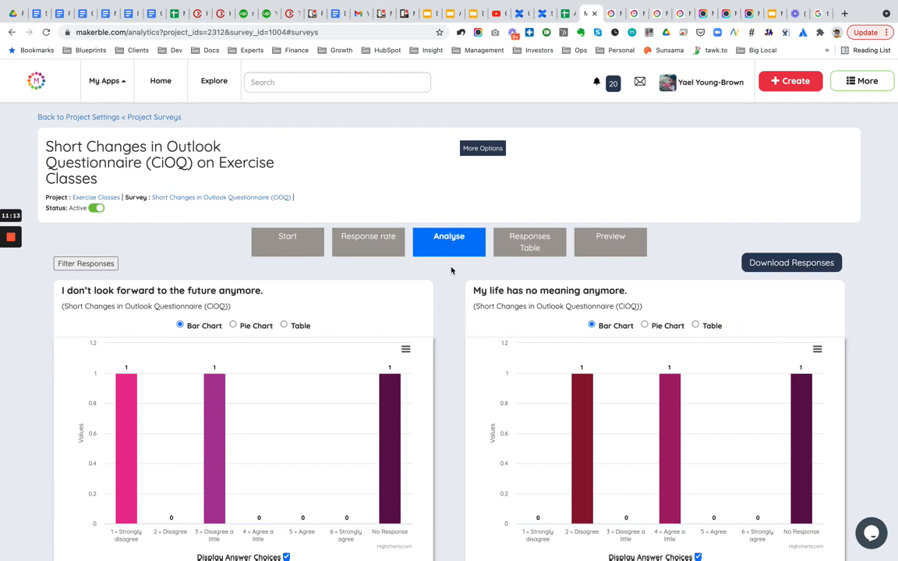
scroll(448, 388, "down", 5)
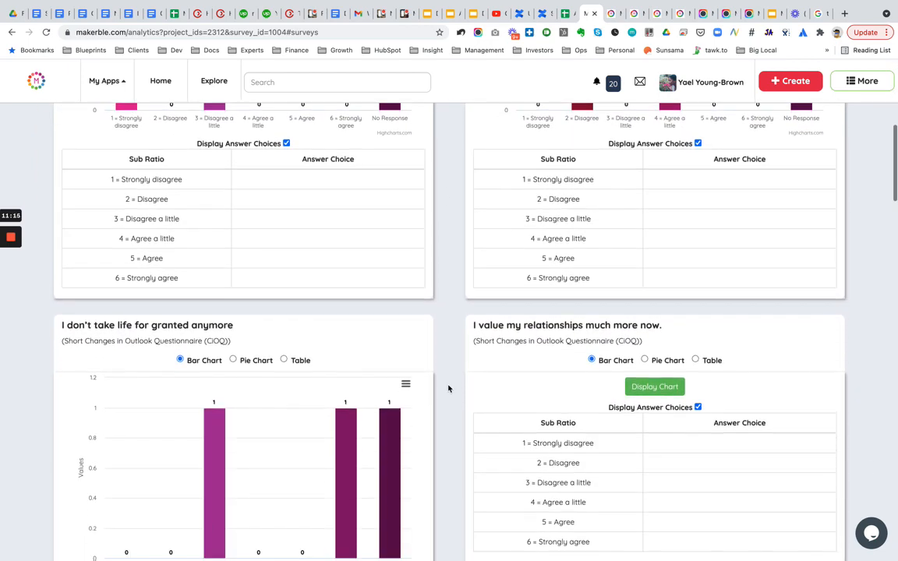
scroll(448, 388, "up", 5)
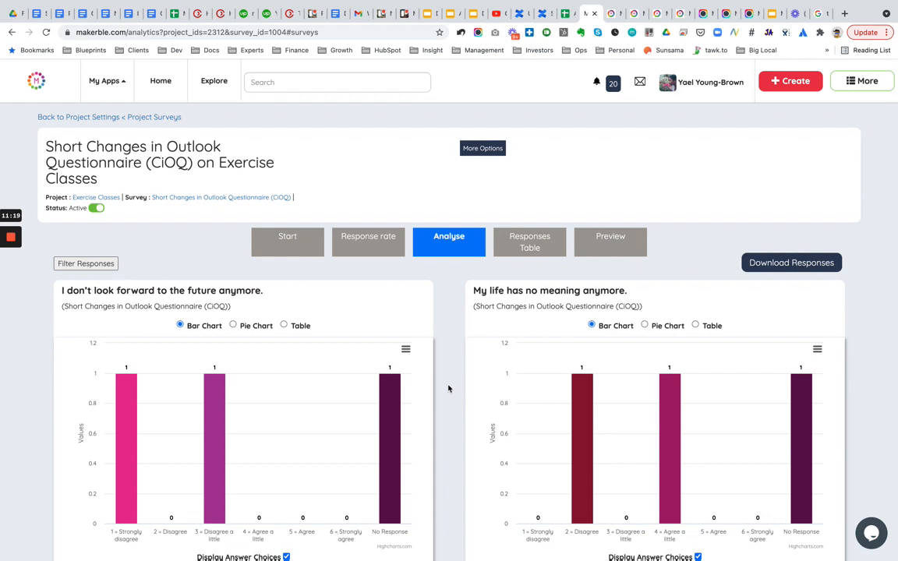
mouse_move(11, 240)
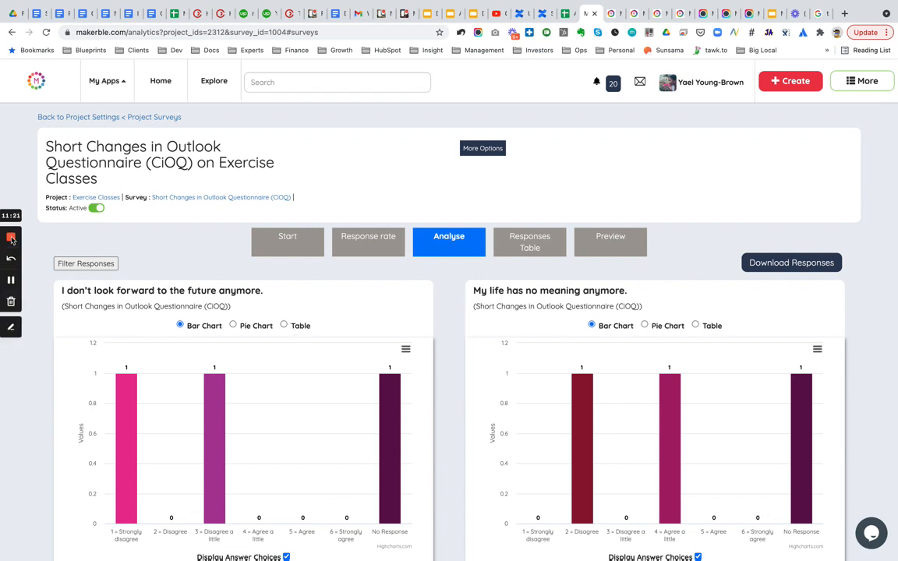